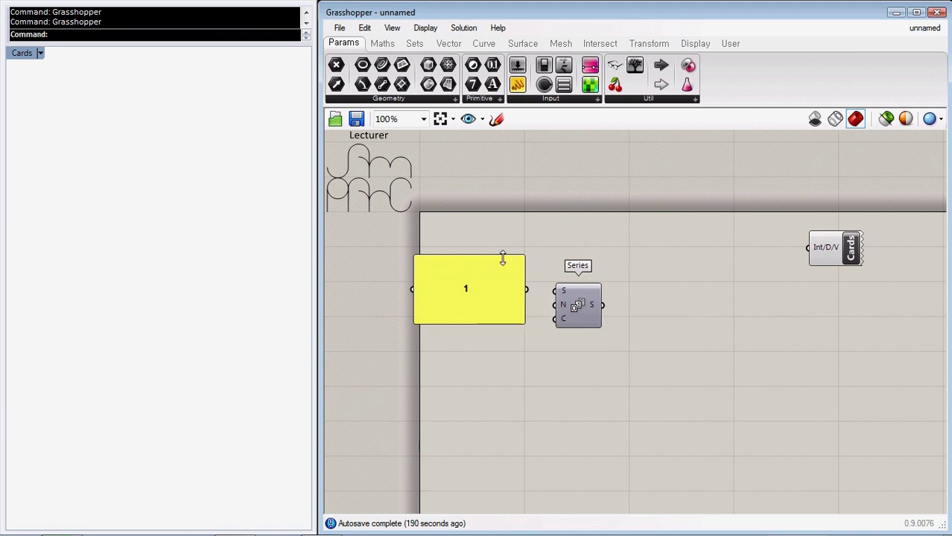
Feed the Series start and step inputs from a panel of 1, and its count input from a copied panel set to 10.
key("Return")
left_click_drag(484, 294, 557, 307)
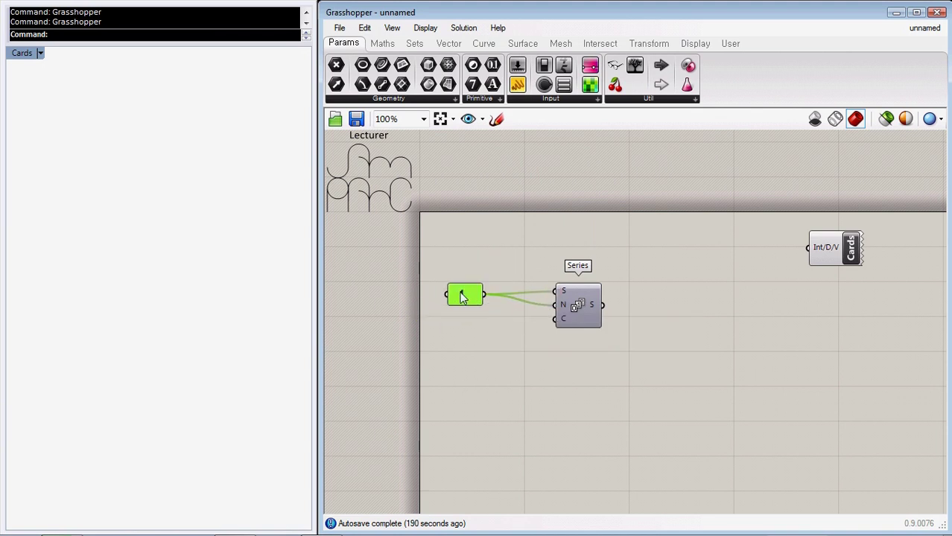
left_click_drag(464, 296, 557, 326, "alt")
double_click(466, 335)
type("10")
left_click(509, 430)
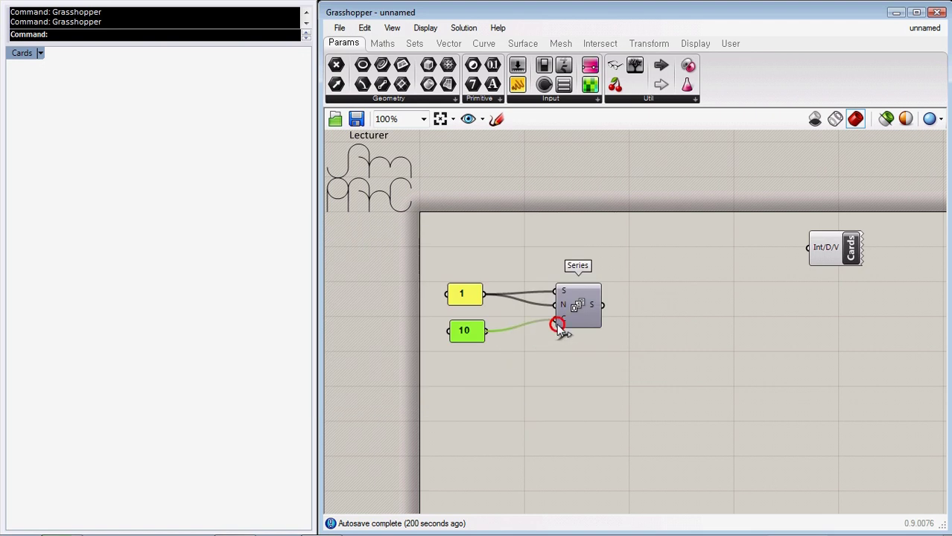
Add an Integer parameter, feed it from the Series output, and connect it to the Cards component.
double_click(657, 305)
type("int")
key("Return")
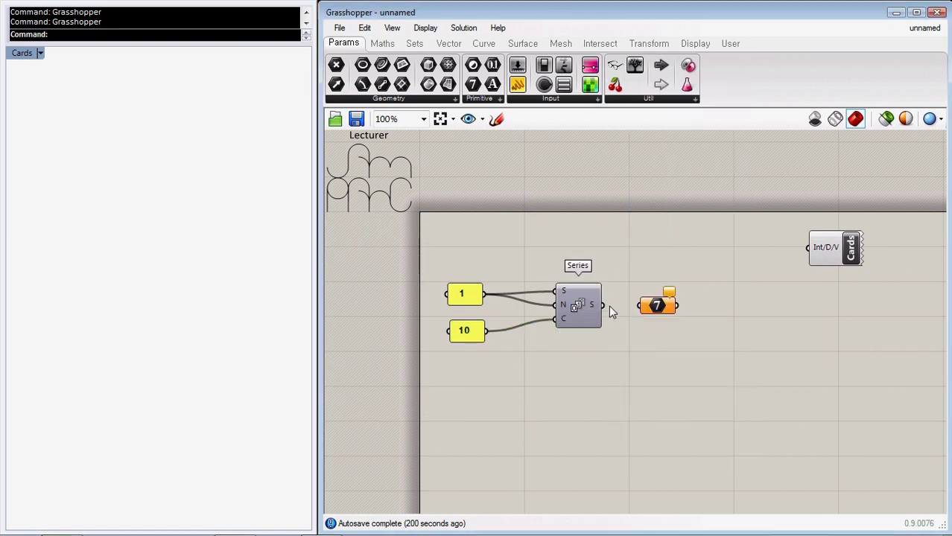
left_click_drag(651, 309, 808, 248)
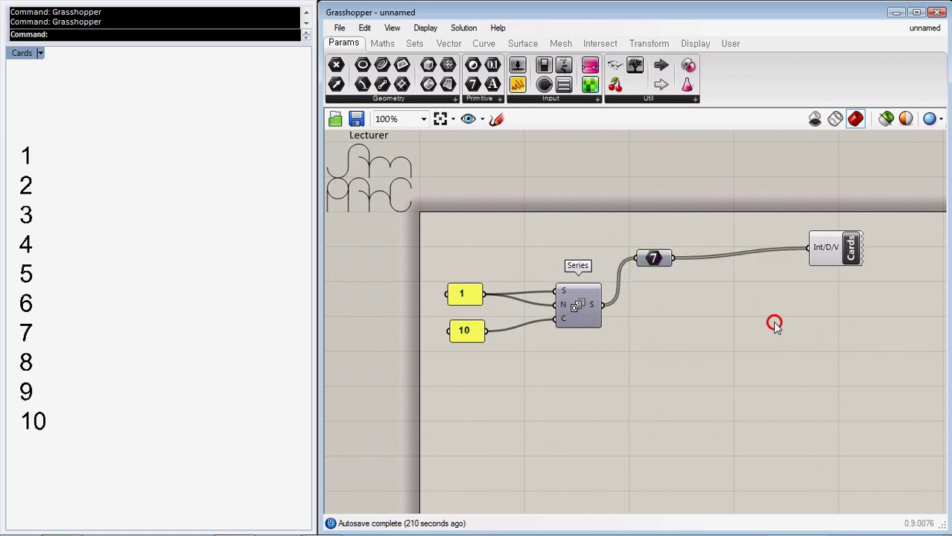
Add a Stack Data component fed by the integers as data and the Series as stack counts, and connect its output to Cards.
double_click(672, 360)
type("stack")
left_click(671, 339)
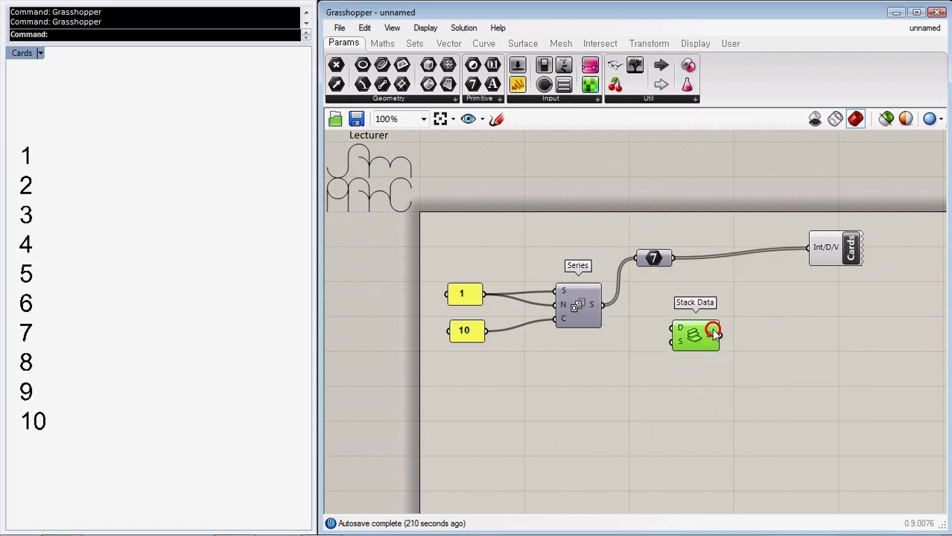
left_click_drag(697, 328, 726, 319)
left_click_drag(672, 258, 603, 304)
left_click_drag(721, 320, 809, 248)
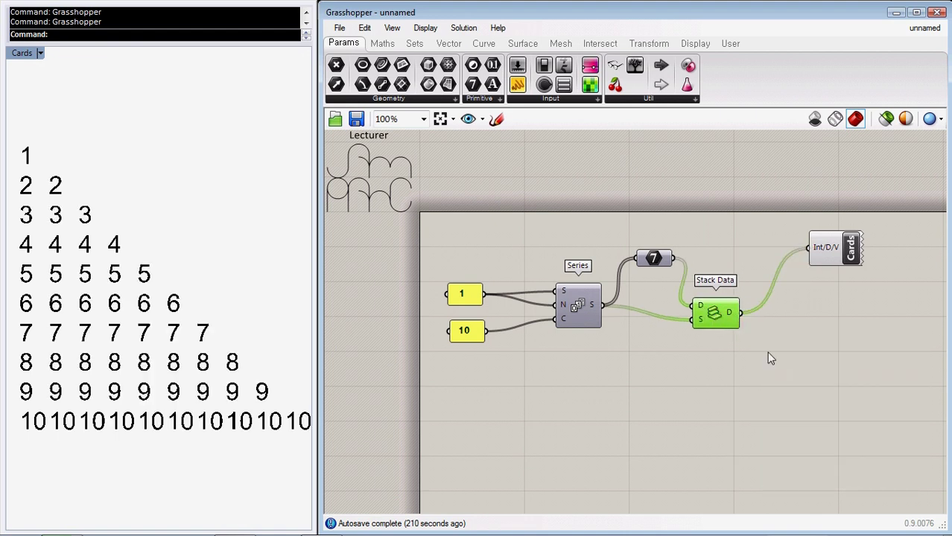
Add a Jitter component beside Stack Data and feed its list input with the stacked data.
double_click(728, 376)
type("jitter")
key("Return")
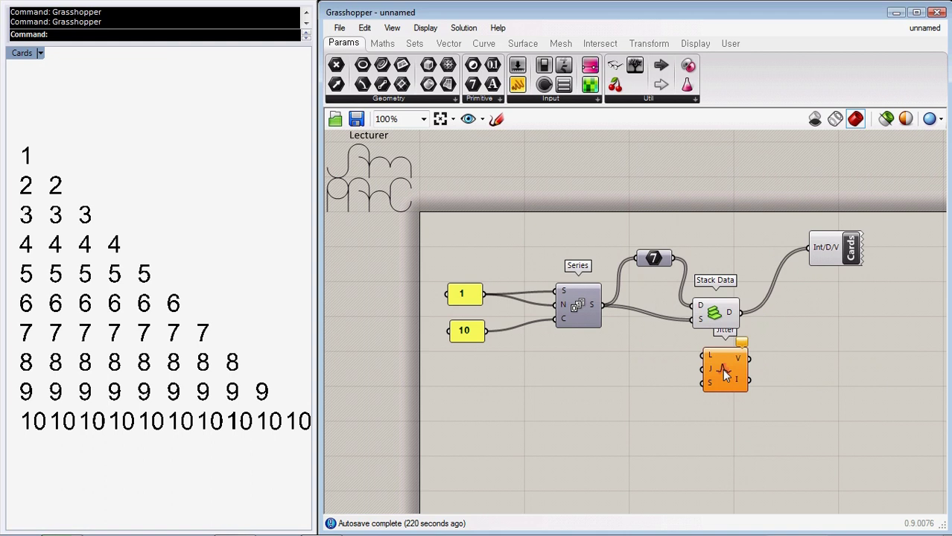
left_click_drag(726, 374, 833, 364)
left_click_drag(740, 313, 728, 375)
Add a decimal number slider set to 1.0 and connect it to the Jitter component's jitter strength input.
double_click(678, 375)
type("1.")
key("Return")
left_click_drag(694, 374, 690, 357)
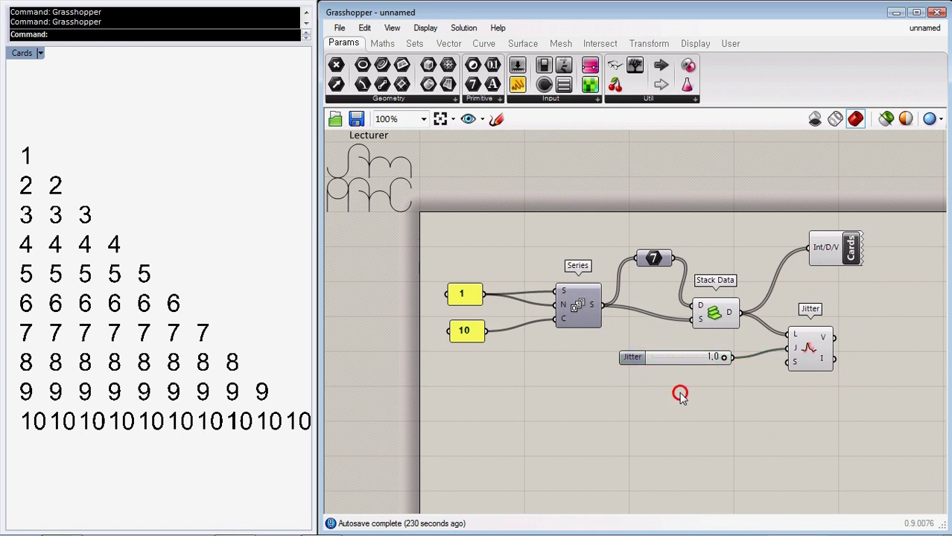
Add a number slider set to 100 and connect it to the Jitter component's seed input.
double_click(680, 391)
type("100")
key("Return")
left_click_drag(679, 391, 588, 394)
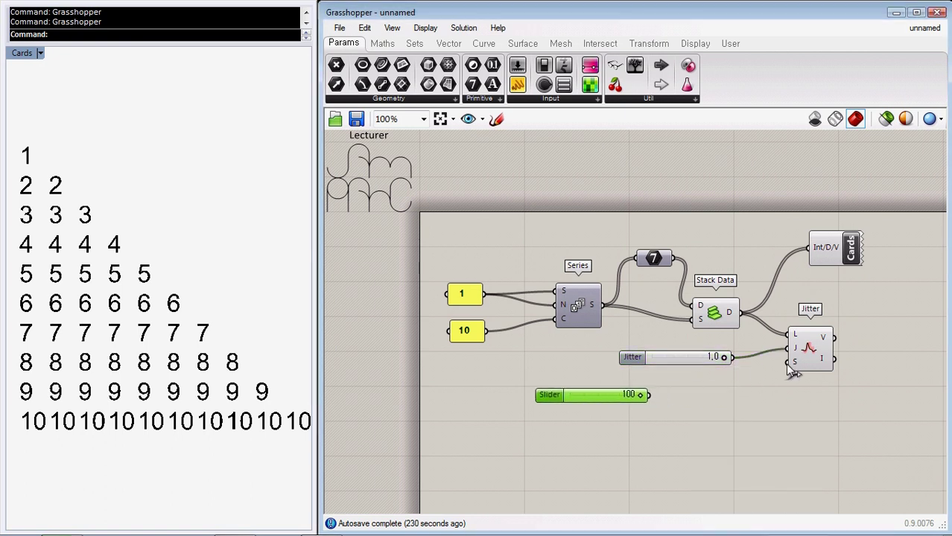
left_click_drag(788, 364, 649, 394)
Connect the Jitter values to the Cards component and vary the seed and jitter strength sliders.
left_click_drag(833, 338, 812, 253)
left_click_drag(722, 394, 696, 394)
mouse_move(720, 358)
left_mouse_down()
mouse_move(626, 356)
mouse_move(710, 358)
left_mouse_up()
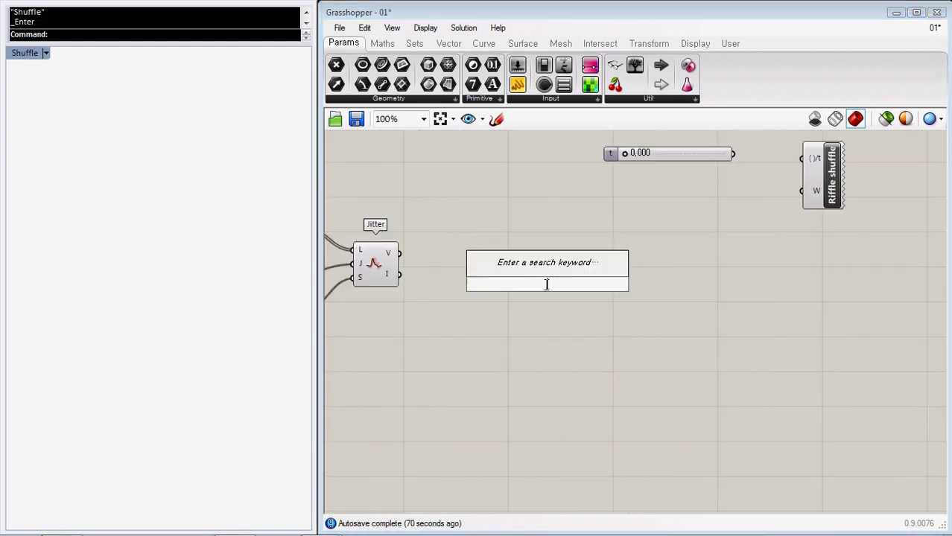
Add a Split List component and connect the Jitter values to its list input.
type("split")
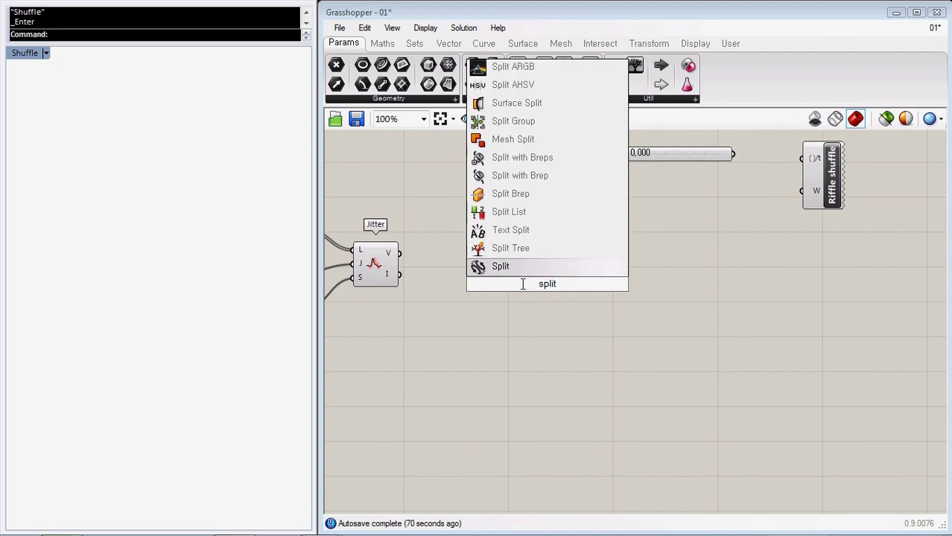
left_click(512, 212)
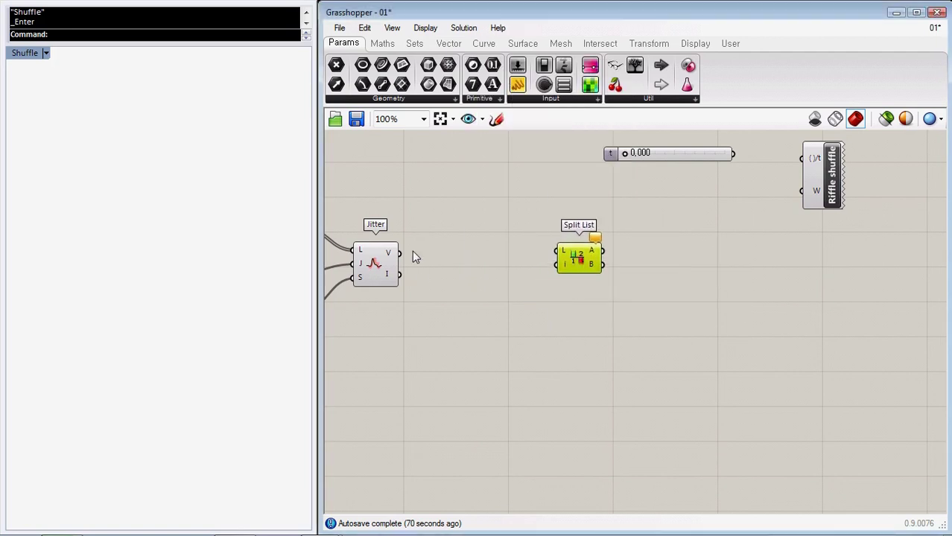
left_click_drag(400, 253, 558, 251)
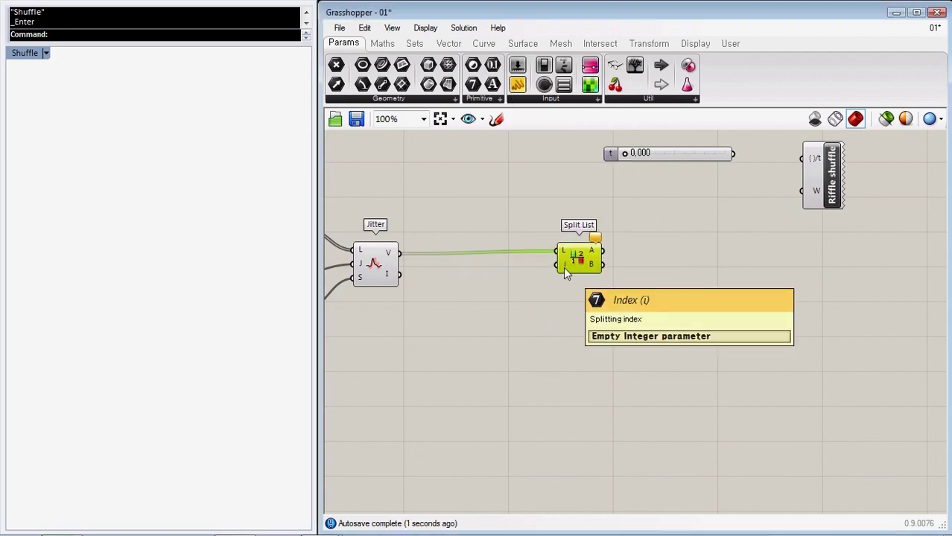
Add a List Length component and feed it from the Jitter component's index output.
double_click(454, 321)
type("listlength")
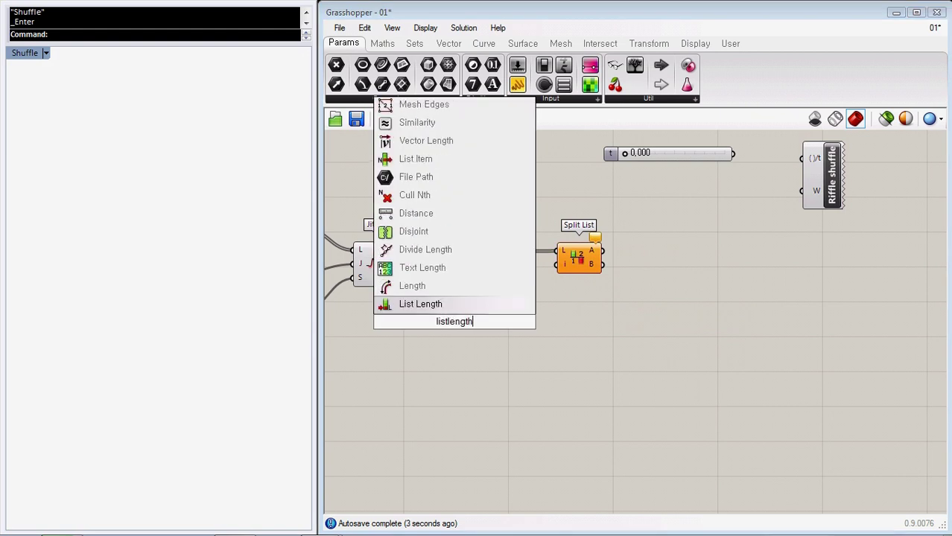
key("Return")
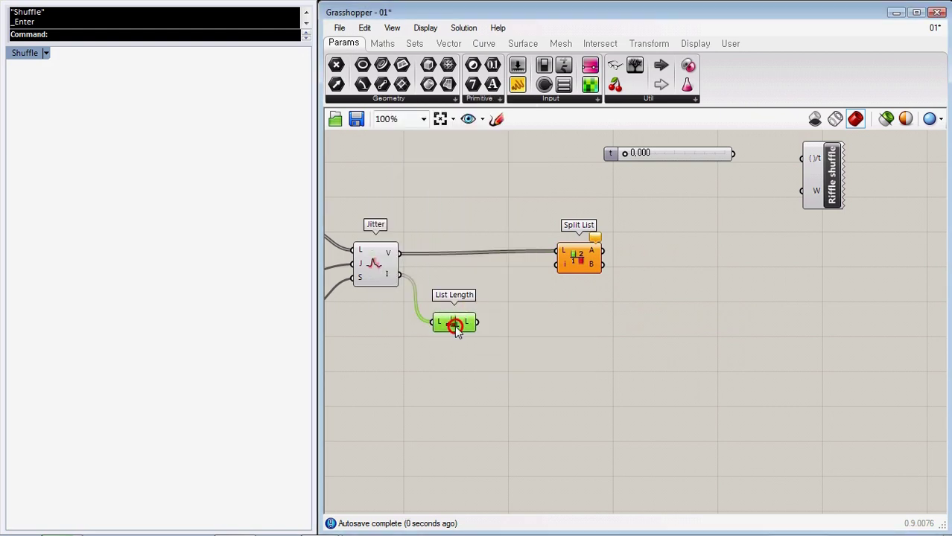
left_click_drag(455, 326, 450, 326)
Add an Integer Division component and connect the list length to its A input.
double_click(517, 337)
type("\\")
left_click(480, 320)
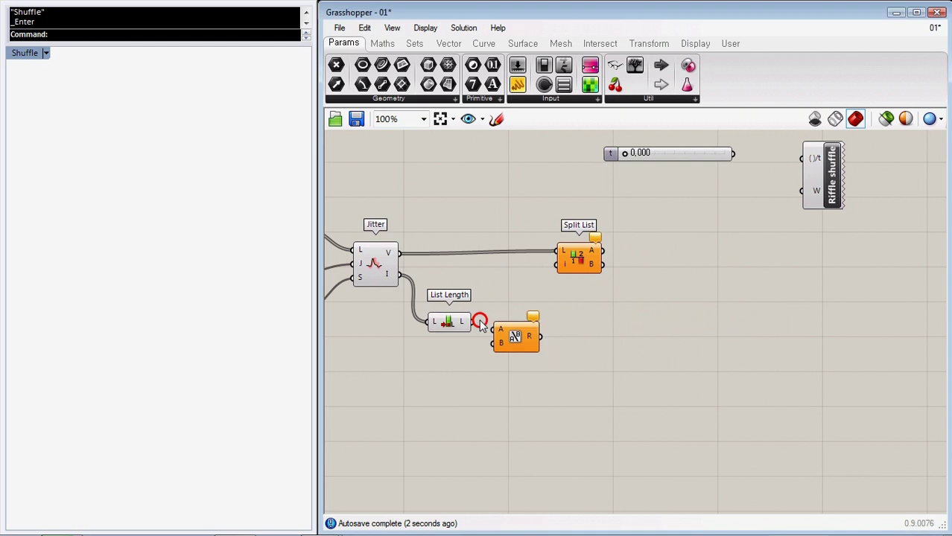
left_click_drag(516, 338, 524, 338)
Set the divisor with a panel of 2 and connect the division result to the Split List index.
double_click(452, 363)
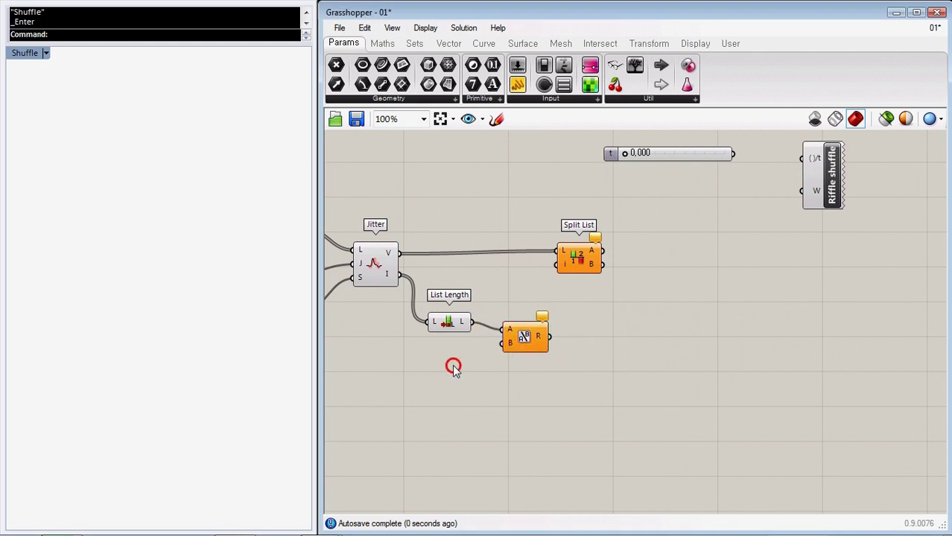
type("2")
key("Return")
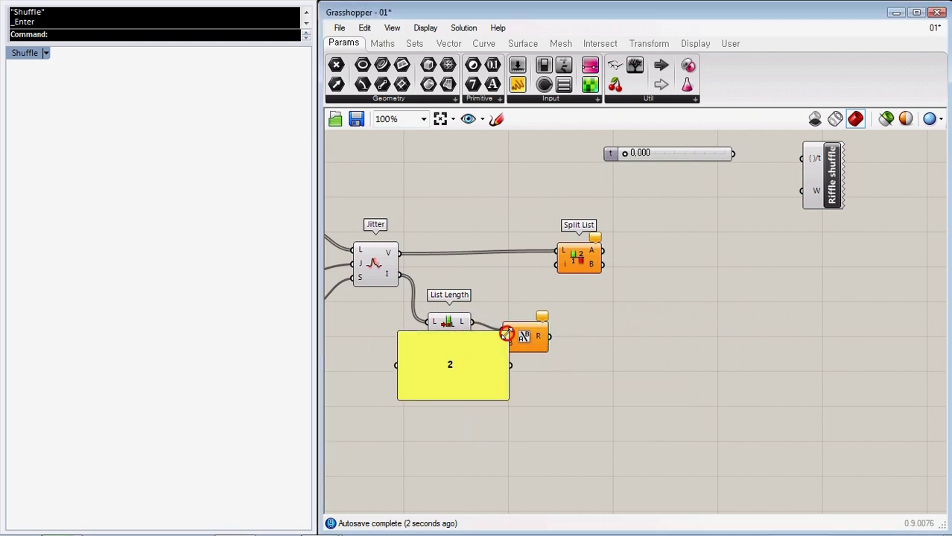
left_click_drag(505, 334, 467, 387)
left_click_drag(581, 260, 604, 260)
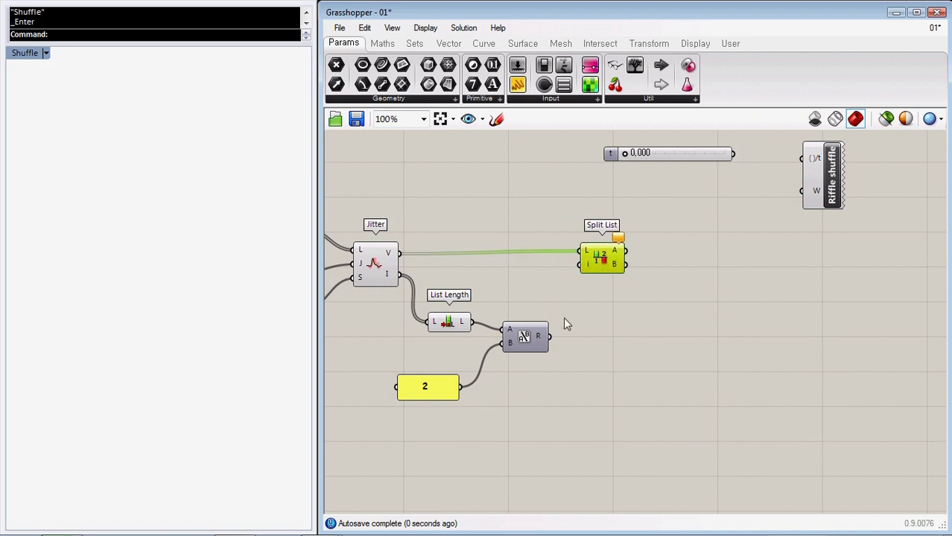
left_click_drag(549, 337, 581, 264)
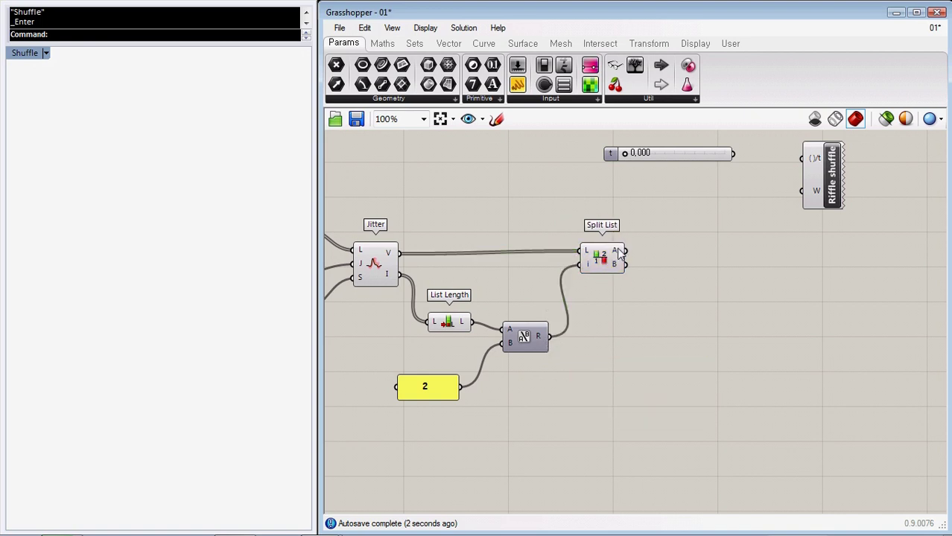
Add a Weave component with both Split List outputs as its streams and a panel of 1 and 0 as the pattern.
double_click(679, 277)
type("weave")
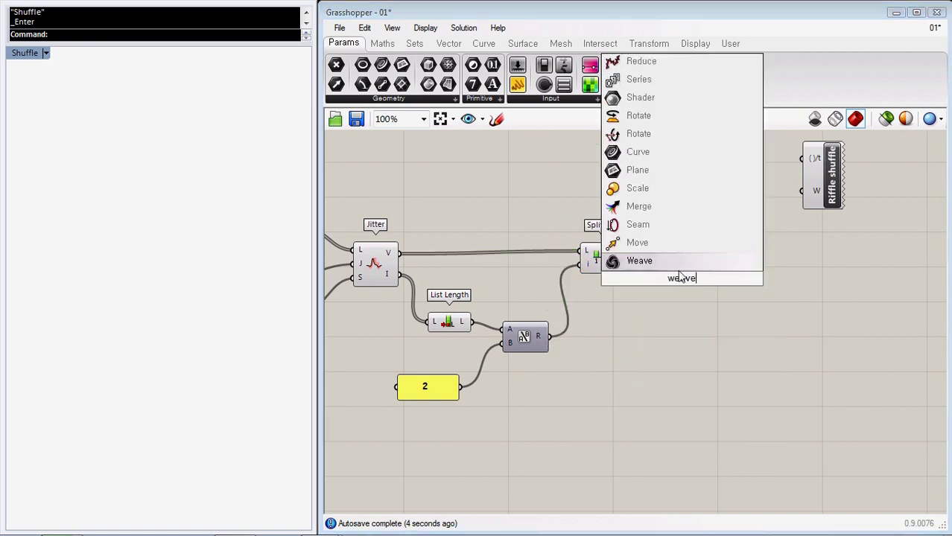
key("Return")
left_click_drag(685, 289, 705, 260)
left_click_drag(625, 251, 631, 269)
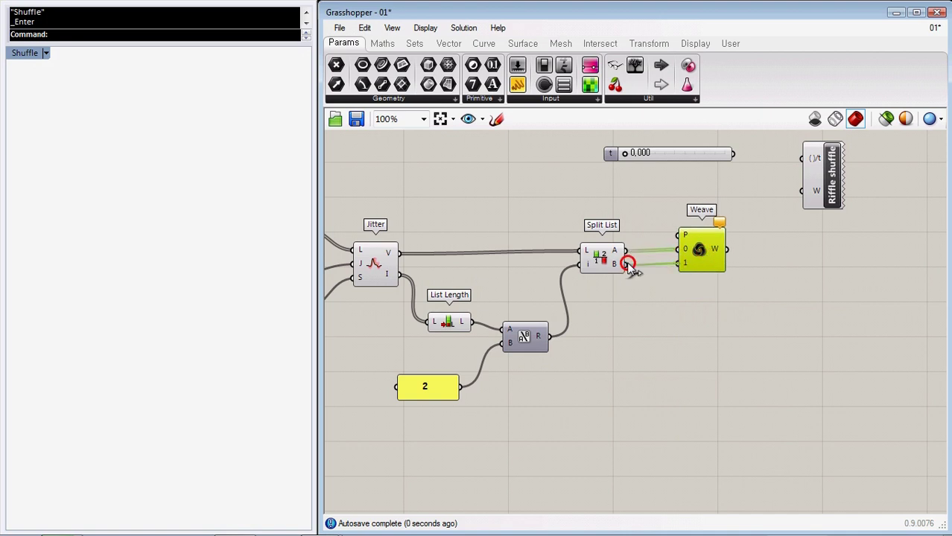
left_click(653, 316)
Connect the Weave output and the t slider to the Riffle shuffle component, and raise t to run the shuffle.
left_click_drag(726, 252, 802, 191)
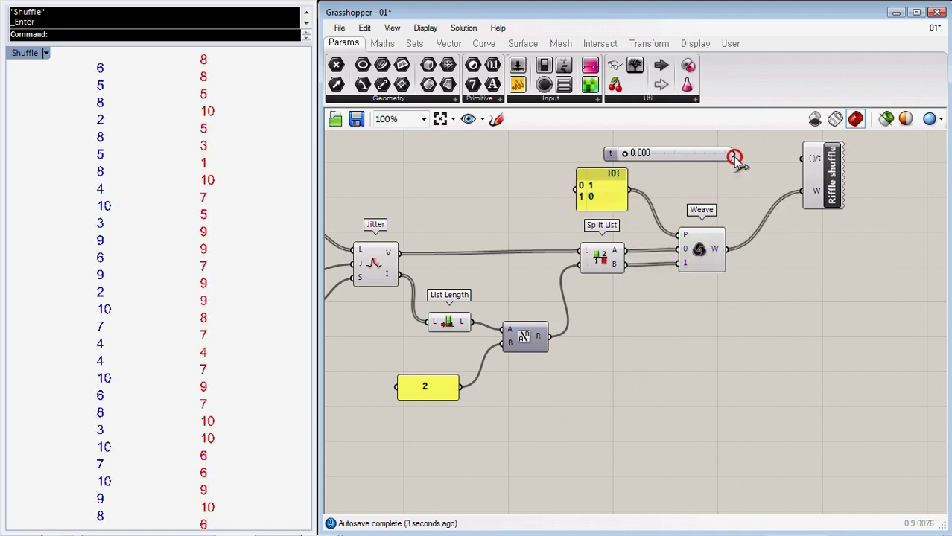
left_click_drag(733, 154, 804, 157)
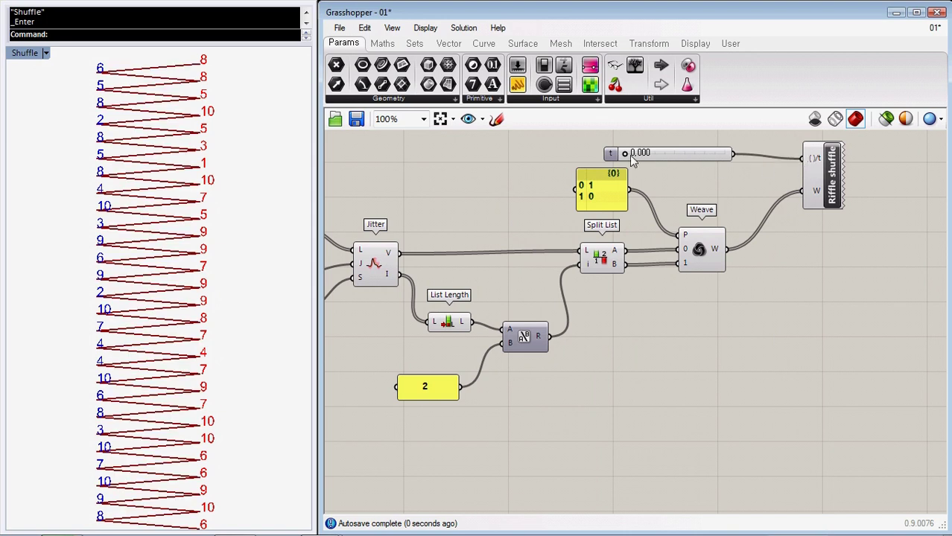
left_click_drag(632, 162, 747, 163)
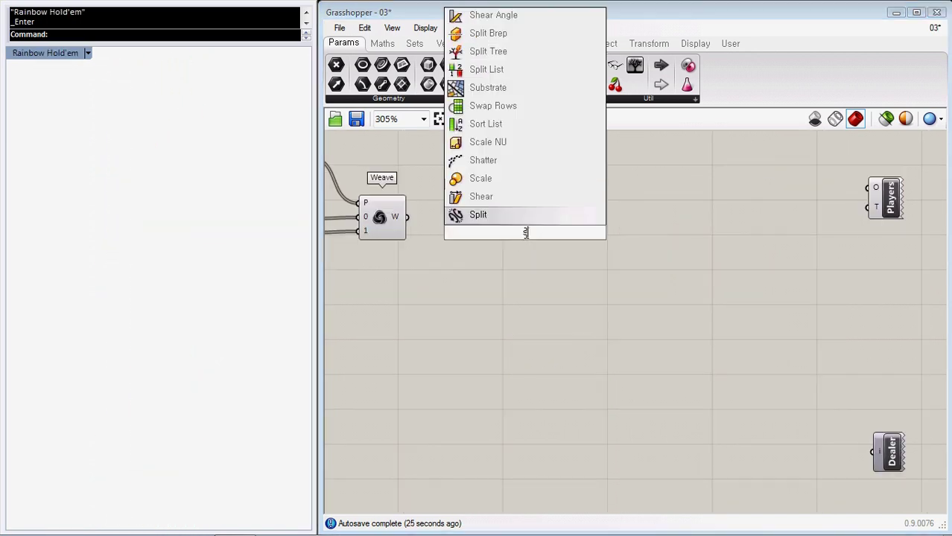
Add a Split List component in the Rainbow Hold'em definition and connect the Weave output to its list input.
type("plit")
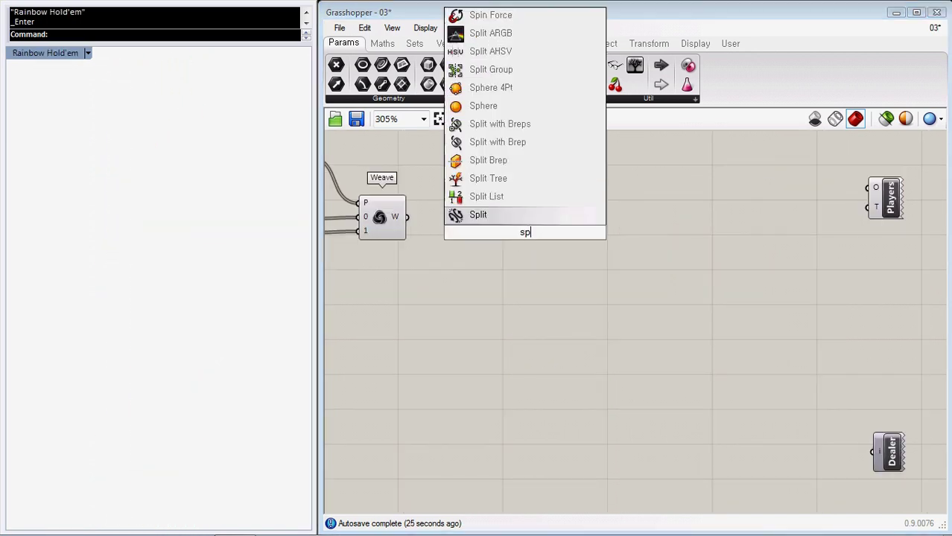
left_click(513, 192)
left_click_drag(528, 201, 539, 188)
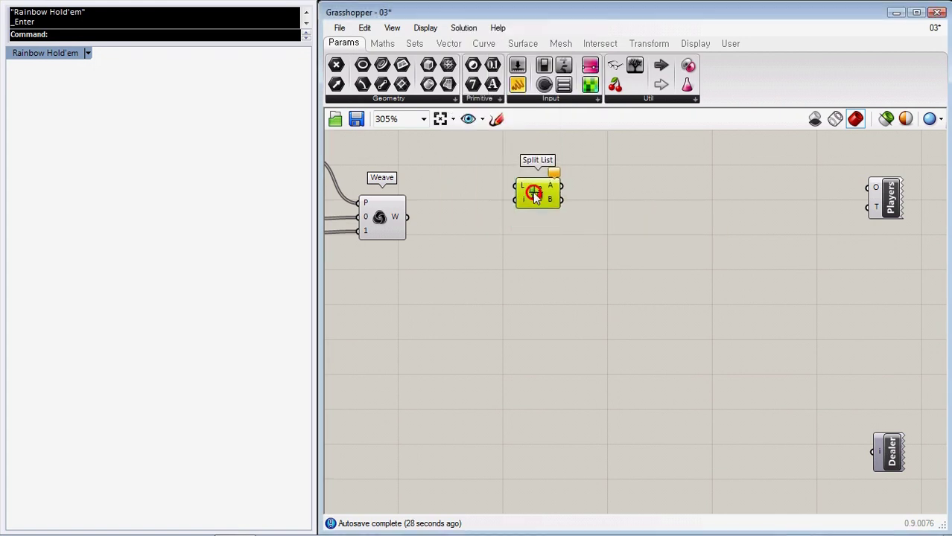
left_click_drag(406, 216, 515, 183)
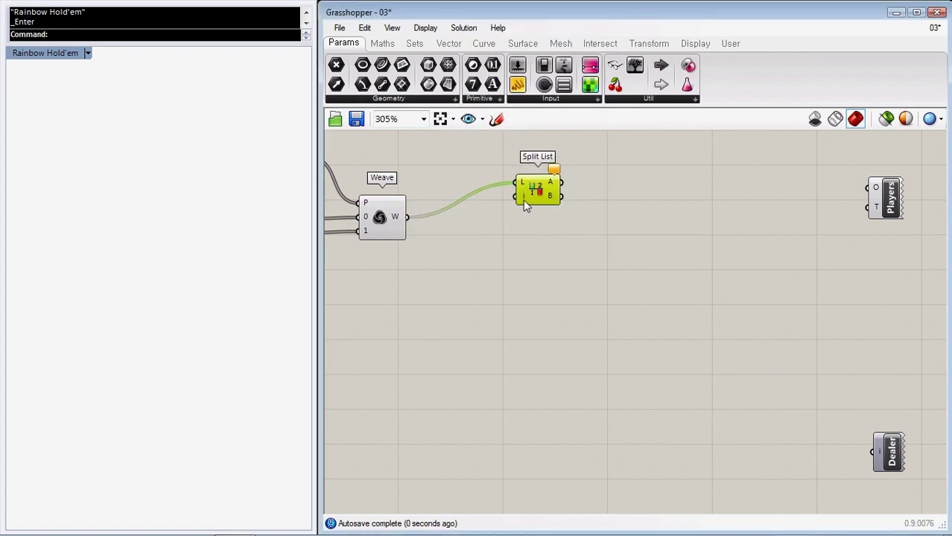
Add a Multiplication component below Split List and connect its result to the Split List index.
double_click(495, 284)
key("Return")
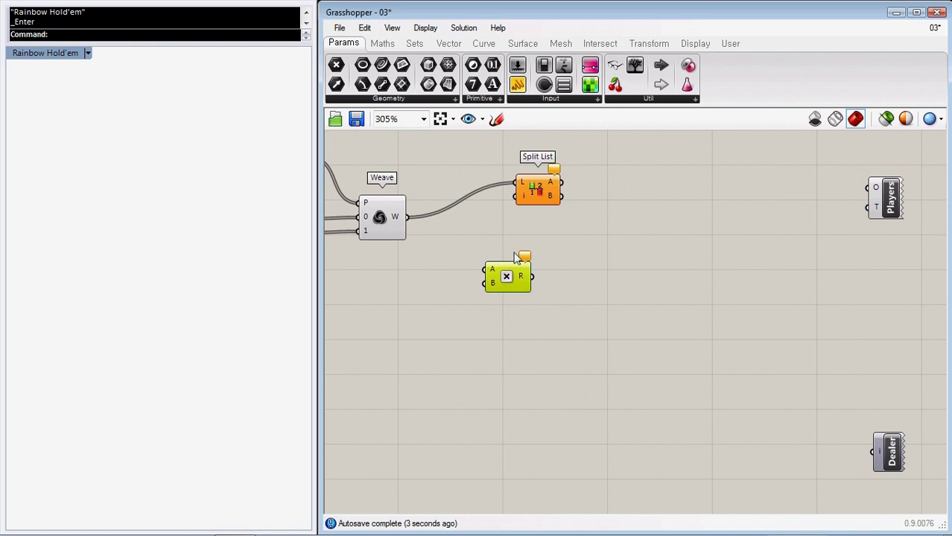
left_click_drag(515, 197, 537, 265)
left_click(476, 294)
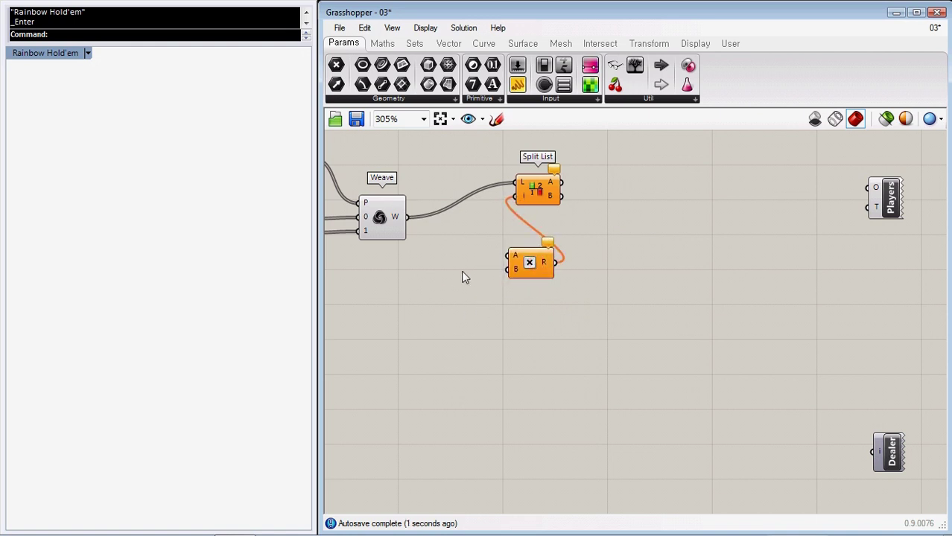
Add a compact panel with the value 3, named Private Cards, and connect it to the Multiplication's A input.
double_click(434, 274)
type("Panel")
key("Return")
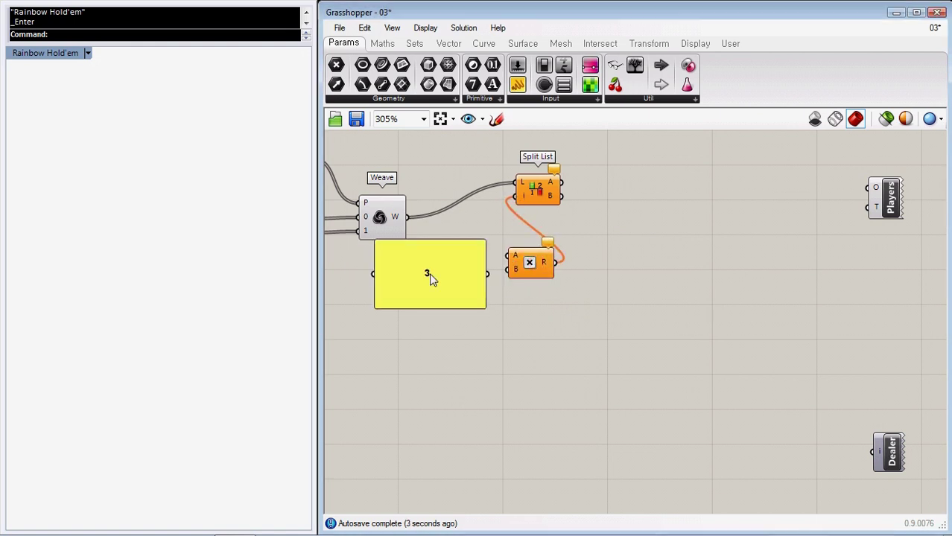
right_click(428, 273)
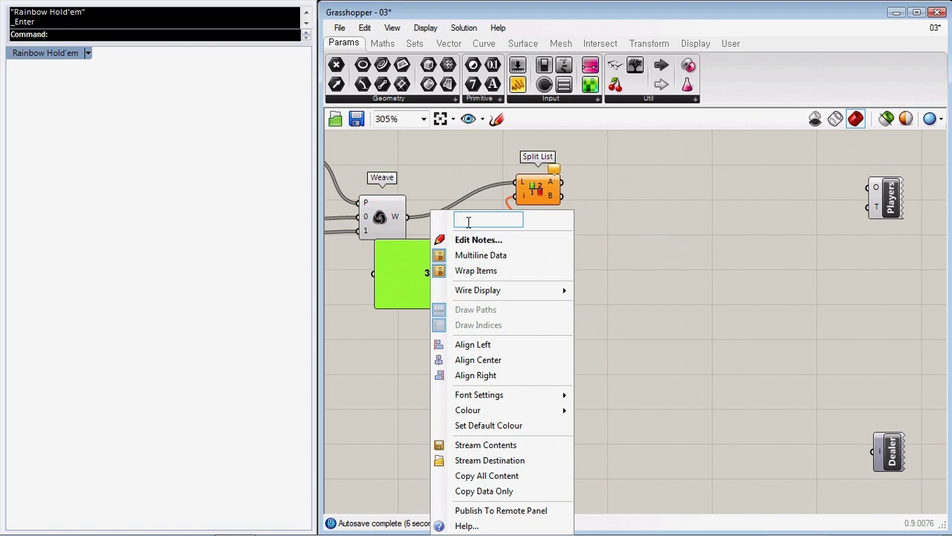
type("Private Ca")
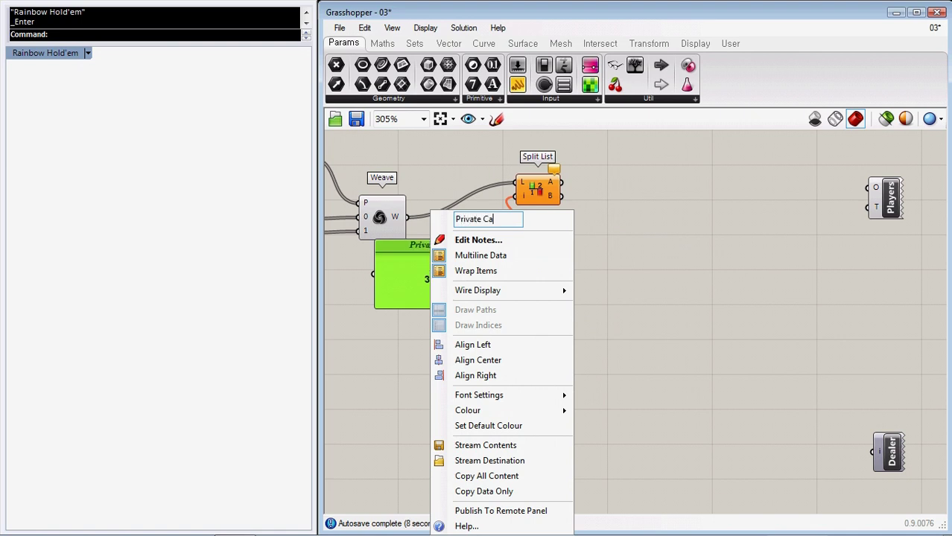
type("rds")
key("Return")
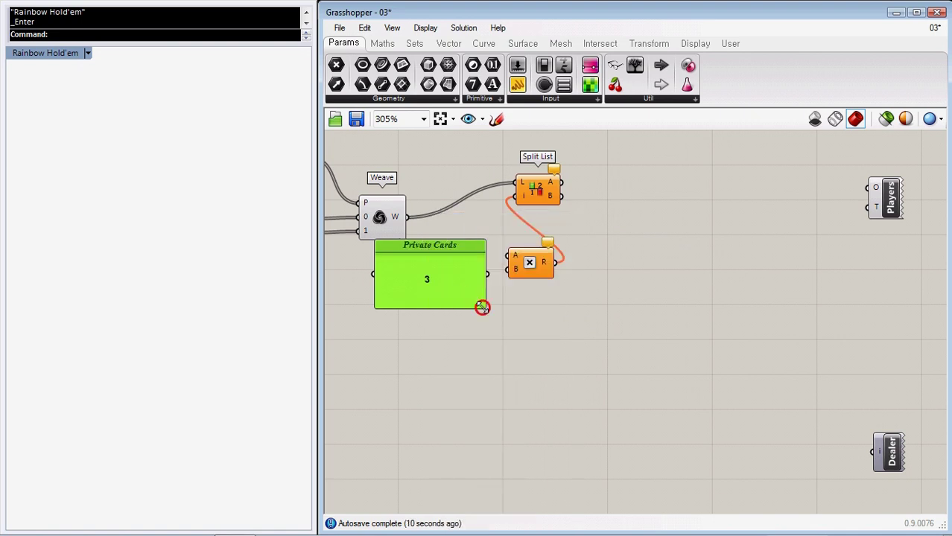
left_click_drag(484, 305, 508, 256)
left_click_drag(417, 252, 405, 259)
Add a number slider from 2 to 5 named Players and connect it to the Multiplication's B input.
double_click(470, 320)
type("2")
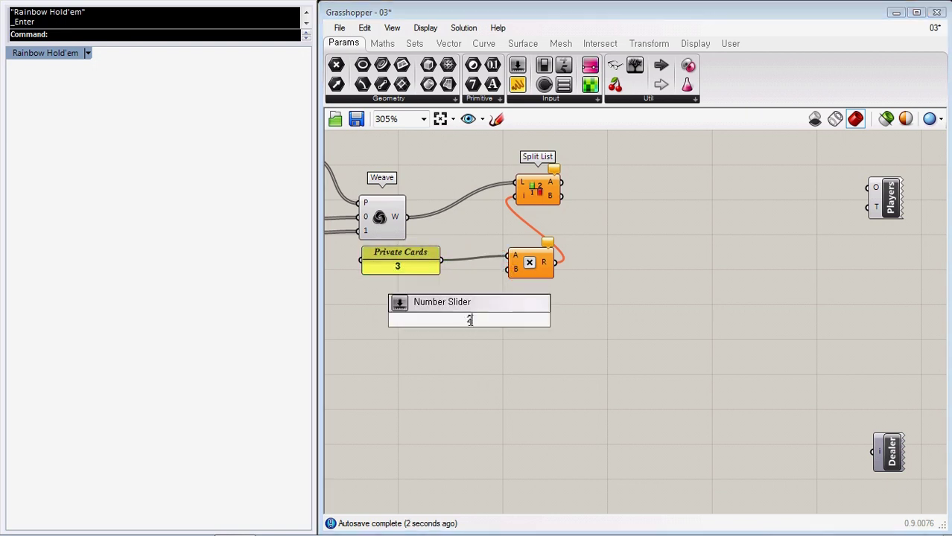
type("<5")
key("Return")
right_click(430, 322)
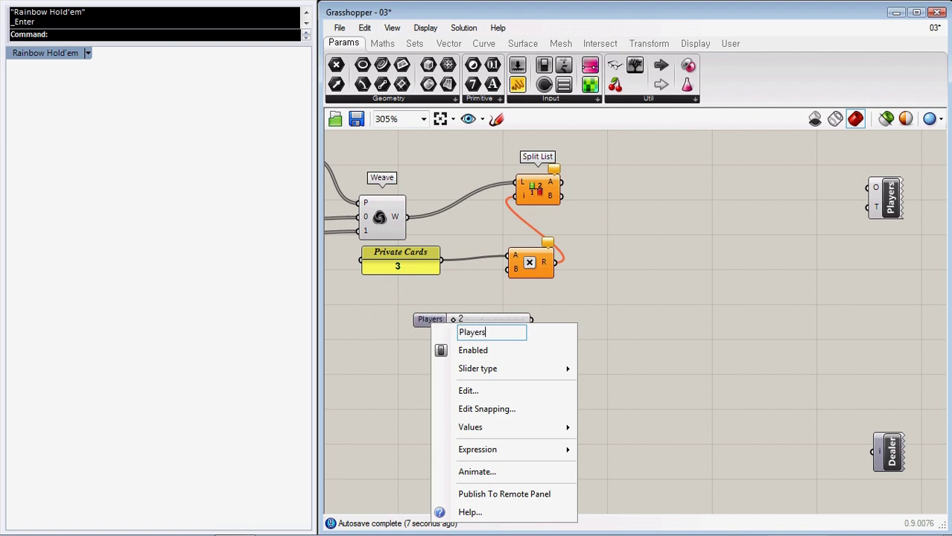
left_click(499, 300)
left_click_drag(503, 319, 441, 295)
left_click_drag(507, 269, 472, 297)
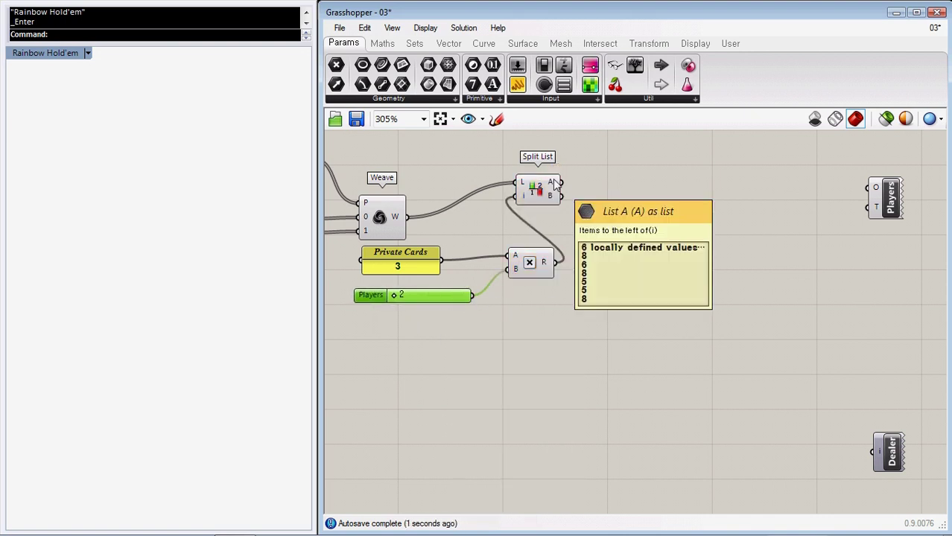
Add a Partition List component, feeding Split List's A output to its list and the Private Cards panel to its size.
double_click(653, 244)
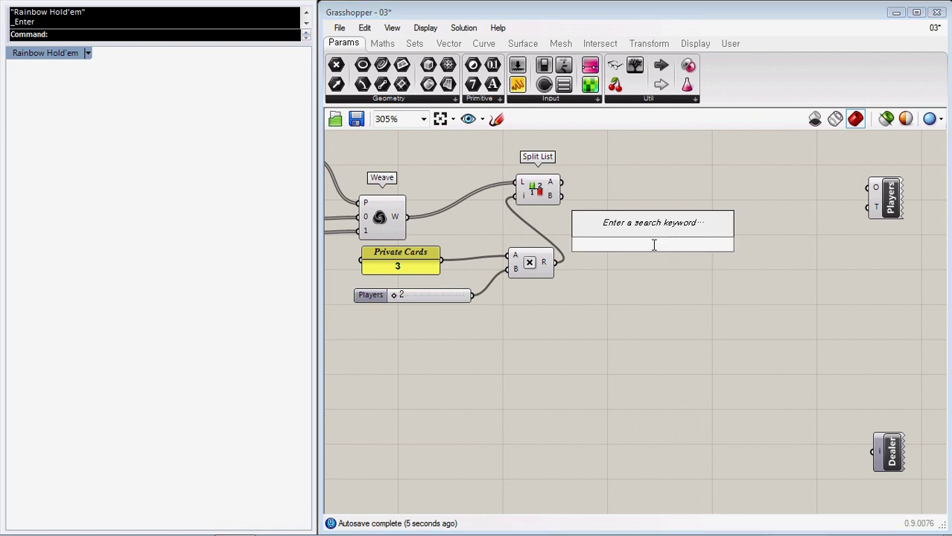
type("part")
left_click(646, 228)
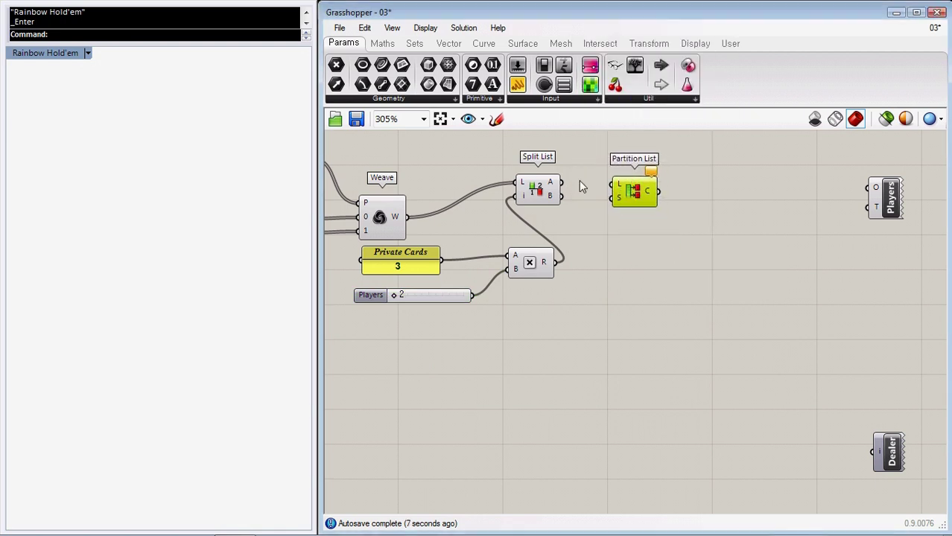
left_click_drag(561, 182, 617, 184)
left_click_drag(441, 259, 617, 197)
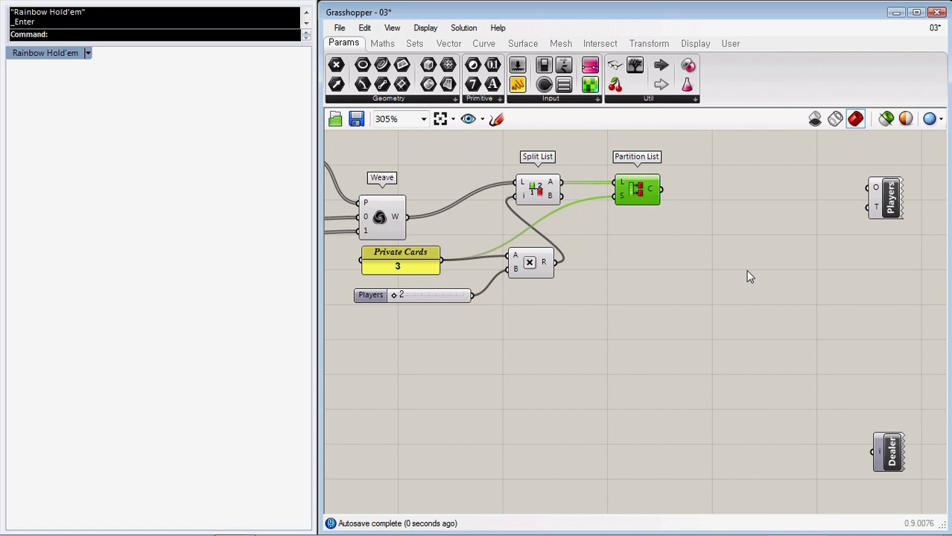
Add an enlarged panel reading the Partition List output, and raise the Players slider to 5 to check the dealt hands.
double_click(803, 289)
type("\"")
left_click(780, 274)
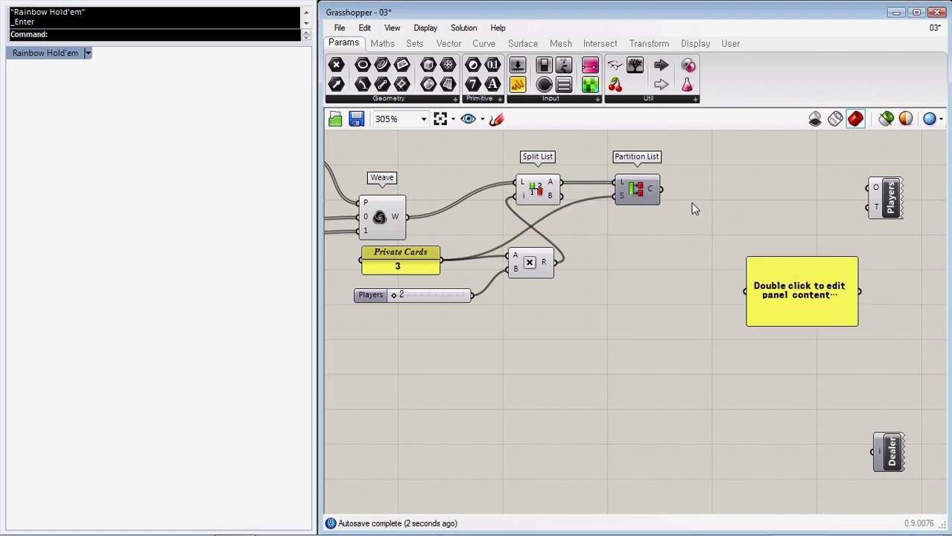
left_click_drag(698, 248, 873, 422)
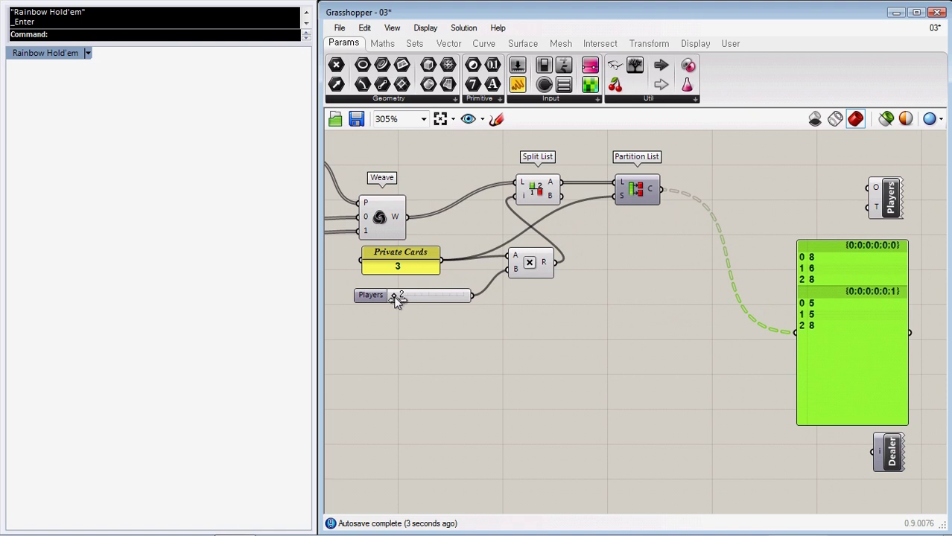
left_click_drag(395, 296, 463, 295)
scroll(896, 355, "down", 2)
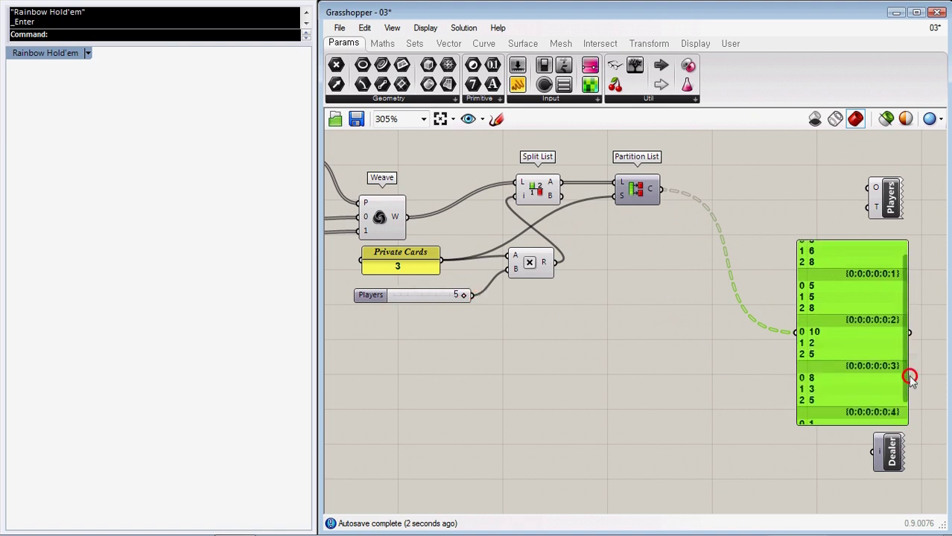
Add a Sift Pattern component below Partition List and connect Split List's A output to its list input.
double_click(685, 306)
type("sift")
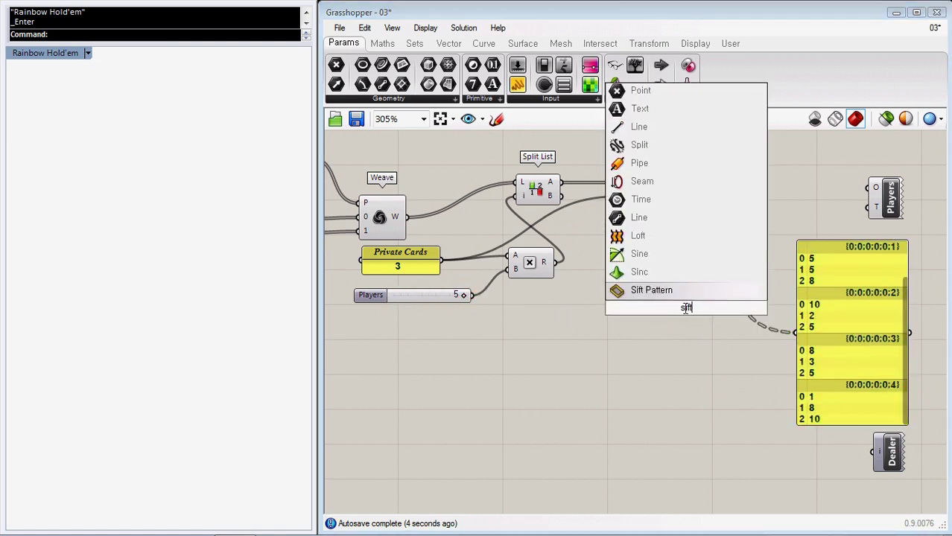
key("Return")
left_click_drag(682, 312, 609, 266)
left_click_drag(560, 183, 589, 256)
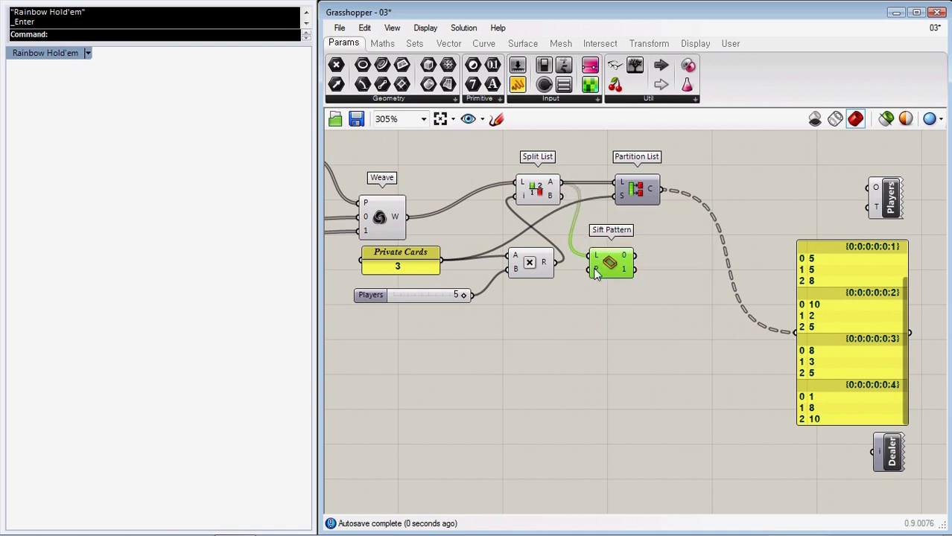
Add a Series component with the Players slider as its count, and connect its output to the Sift Pattern's P input.
double_click(511, 332)
type("series")
key("Return")
left_click_drag(496, 318, 525, 337)
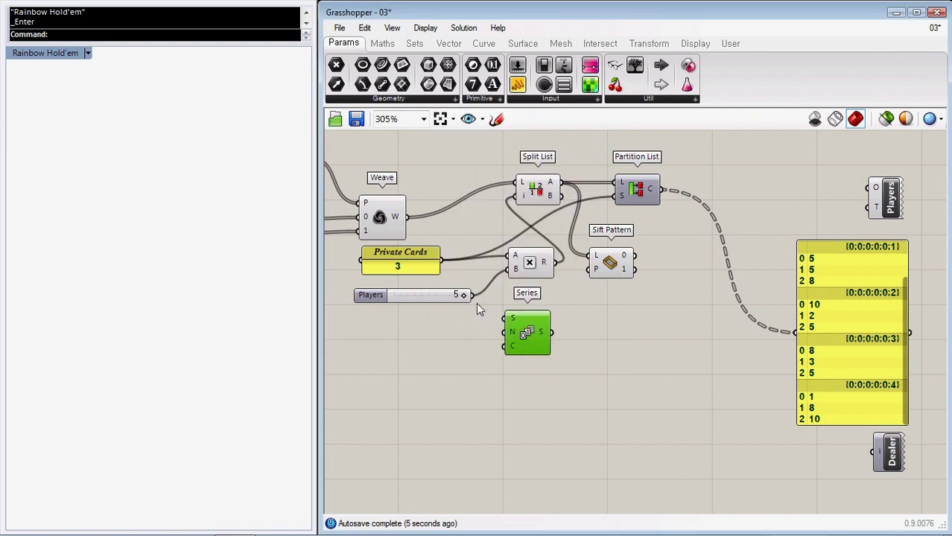
left_click_drag(472, 295, 505, 356)
left_click_drag(545, 332, 590, 270)
Expand the Sift Pattern component to five outputs, numbered 0 to 4.
scroll(610, 333, "up", 5)
right_click_drag(431, 186, 467, 335)
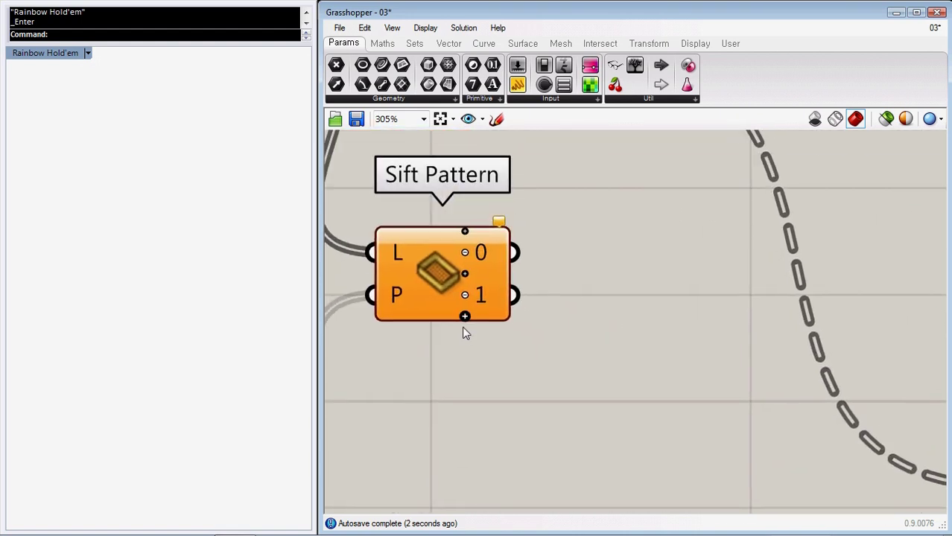
left_click(466, 318)
left_click(465, 337)
left_click(464, 358)
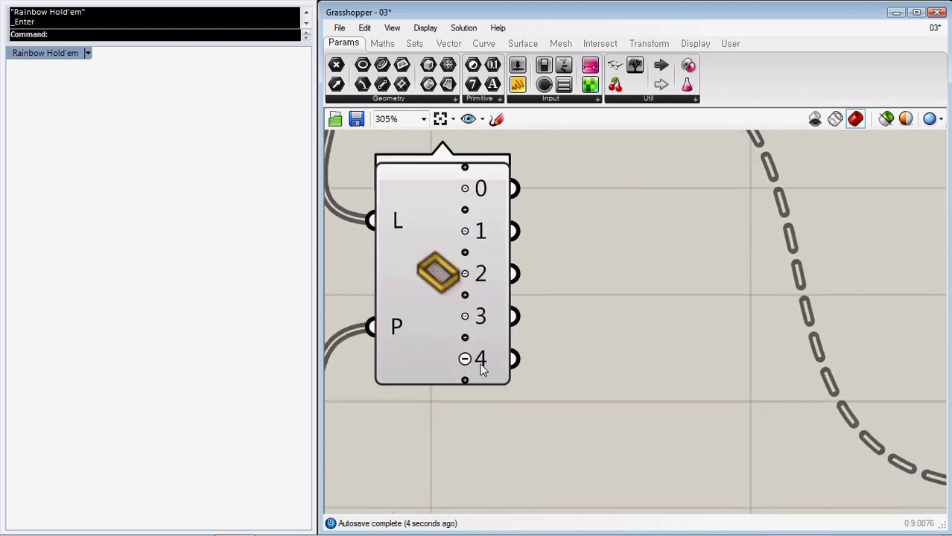
scroll(564, 376, "down", 1)
left_click(406, 324)
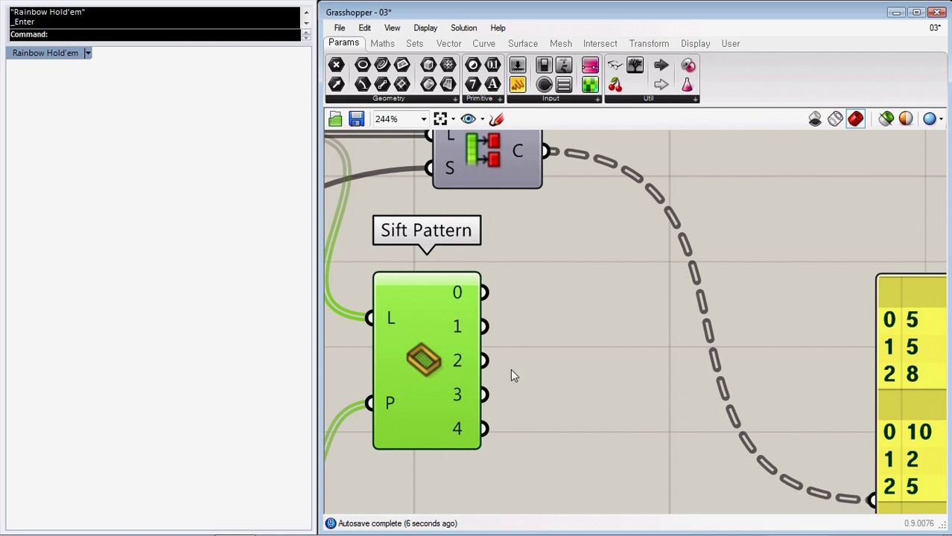
Add an Entwine component beside Sift Pattern and expand it to five inputs, {0;0} to {0;4}.
scroll(551, 376, "up", 1)
double_click(658, 339)
type("ent")
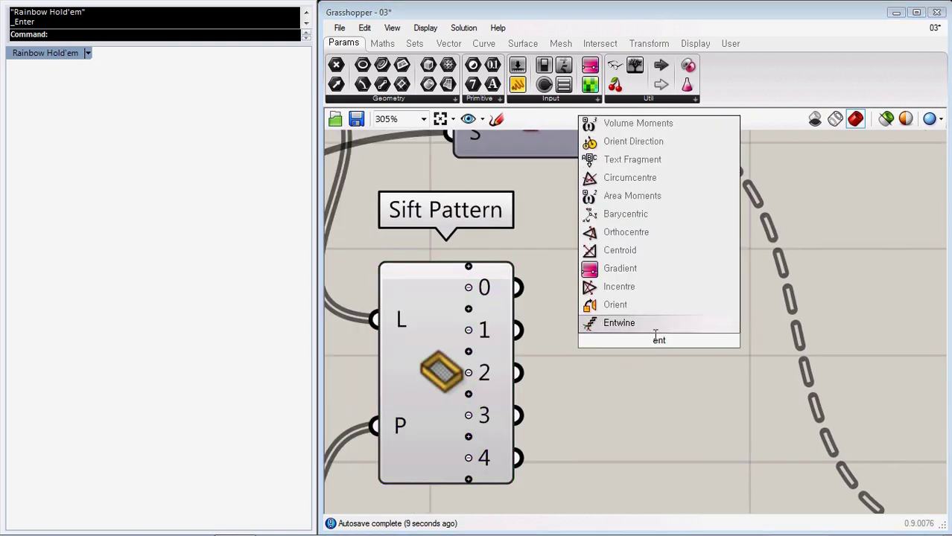
key("Return")
left_click_drag(653, 340, 683, 321)
left_click(675, 385)
left_click(675, 407)
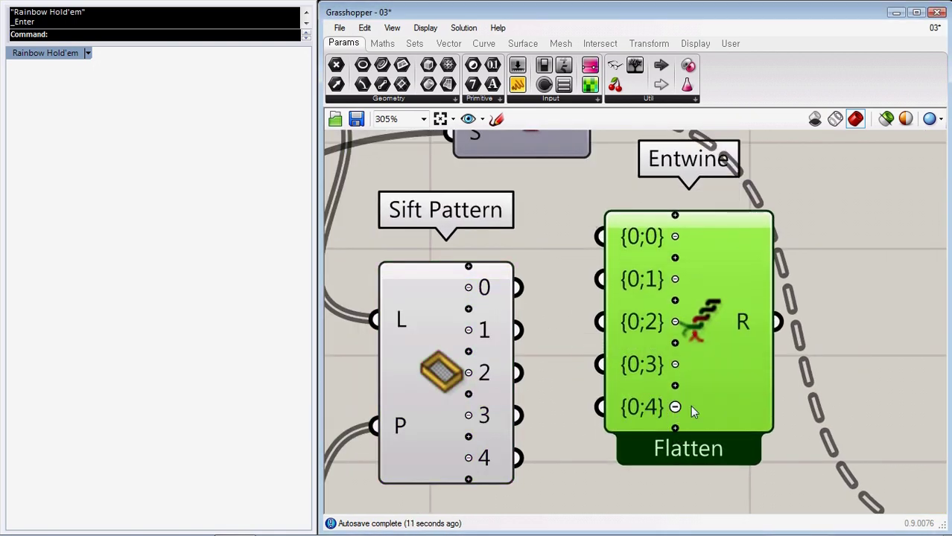
Connect Sift Pattern outputs 0 to 4 to the matching Entwine inputs {0;0} to {0;4}.
left_click_drag(690, 411, 686, 453)
left_click_drag(518, 287, 595, 279)
left_click_drag(596, 321, 518, 330)
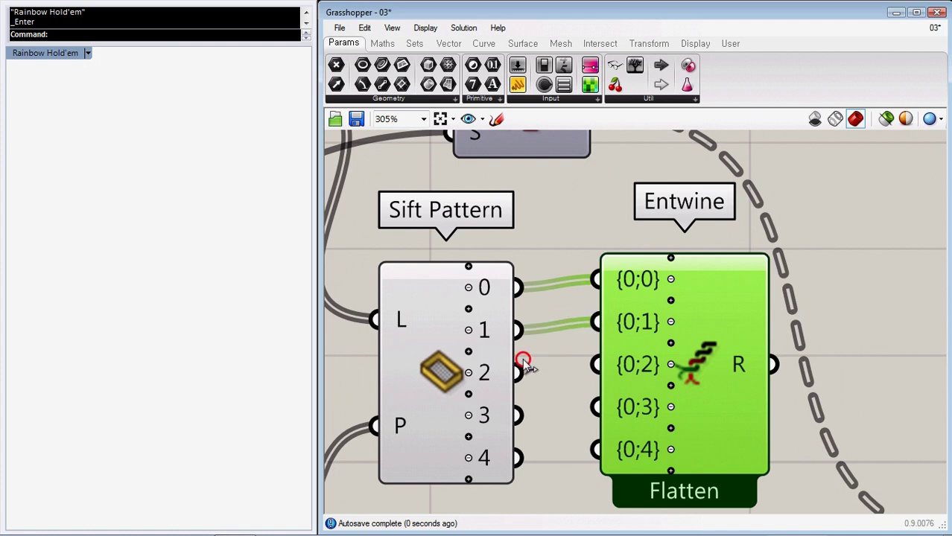
left_click_drag(523, 363, 596, 365)
left_click_drag(604, 407, 517, 415)
left_click_drag(517, 457, 596, 450)
left_click(483, 120)
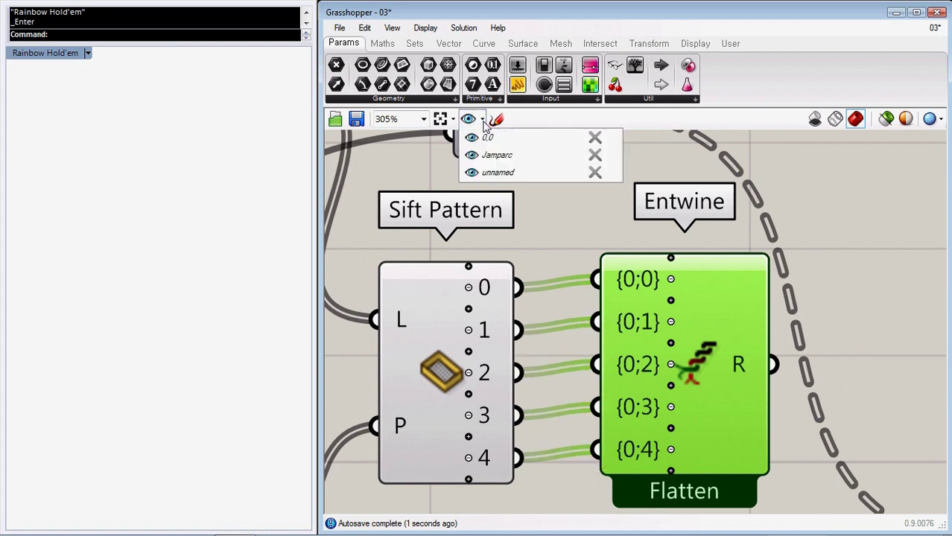
scroll(699, 216, "down", 4)
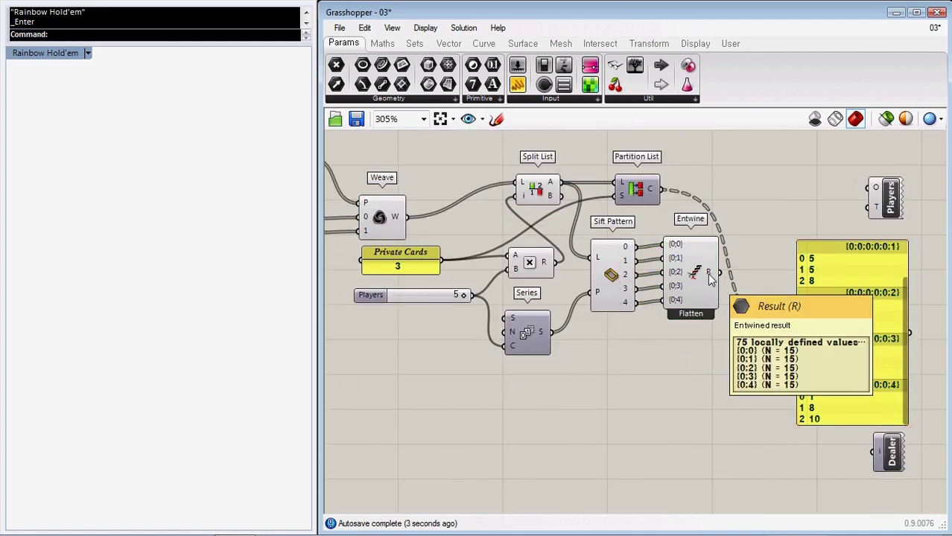
Add a Clean Tree component below Entwine and connect the Entwine result to its tree input.
double_click(686, 389)
type("clean")
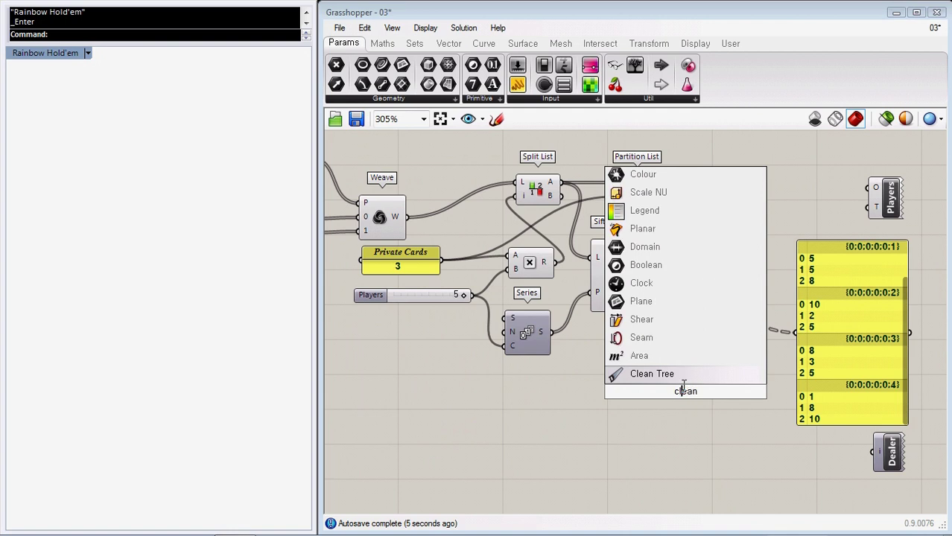
key("Return")
left_click_drag(683, 383, 729, 382)
left_click_drag(719, 272, 750, 376)
Connect a Boolean Toggle set to True to Clean Tree's E input, and feed the Clean Tree output to the panel instead.
double_click(625, 402)
type("toggle")
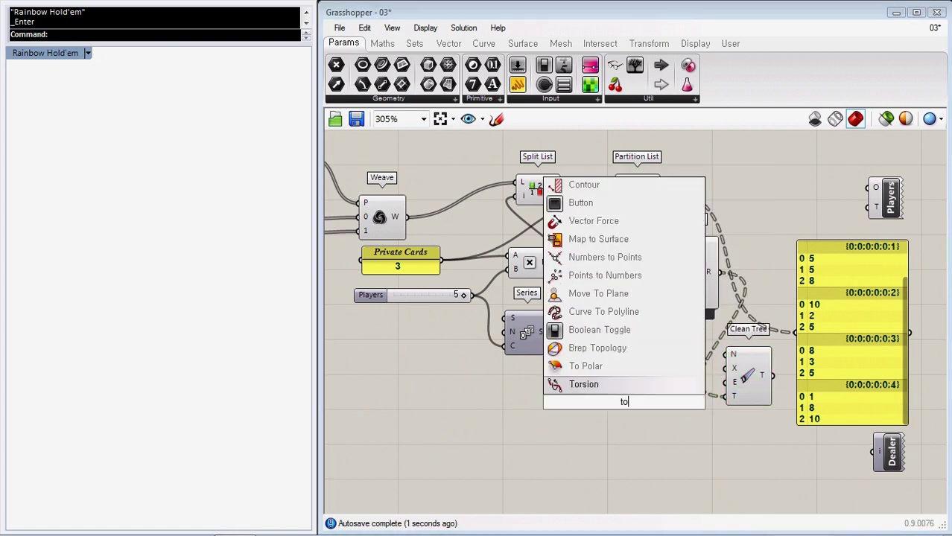
key("Return")
left_click_drag(625, 400, 794, 332)
left_click_drag(904, 307, 907, 372)
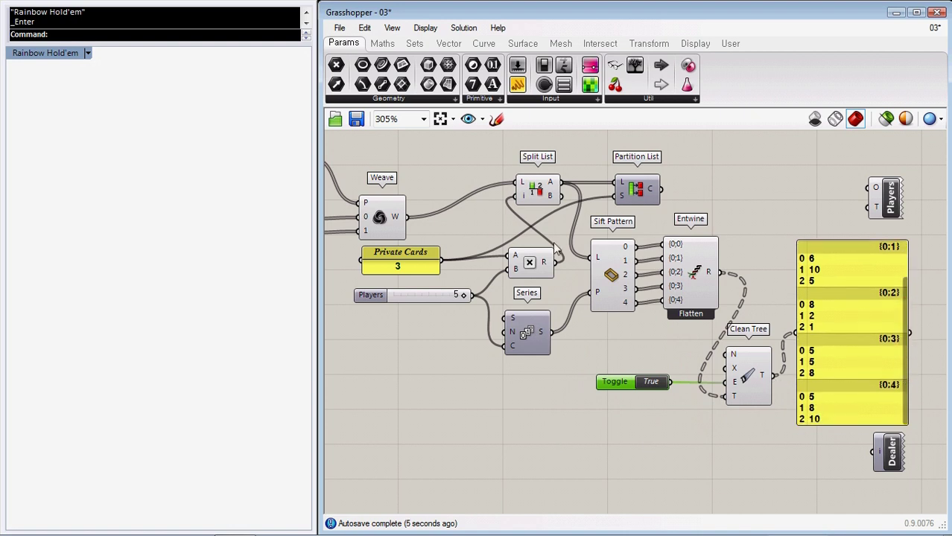
Add a List Item component below the toggle and connect Split List's B output to its list input.
double_click(550, 444)
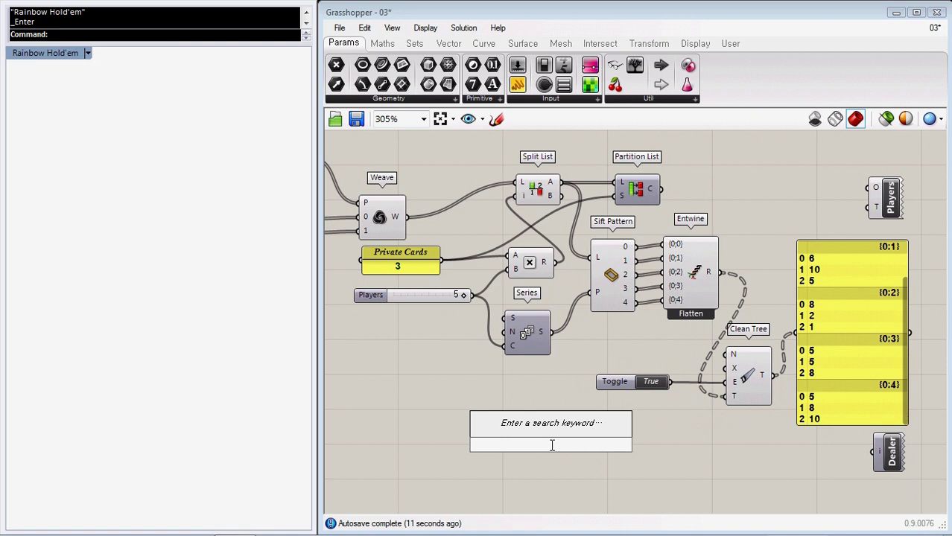
type("item")
left_click(512, 408)
left_click_drag(551, 449, 609, 451)
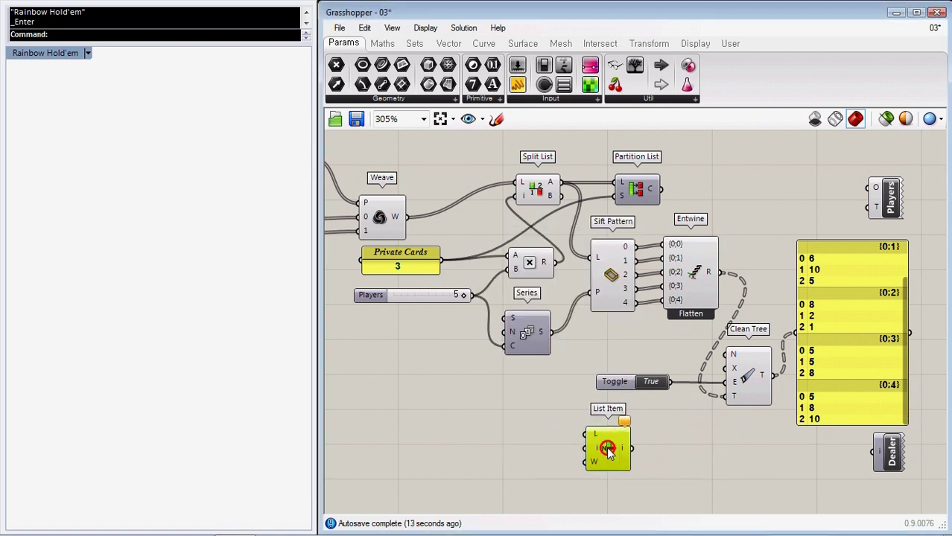
left_click_drag(562, 199, 586, 434)
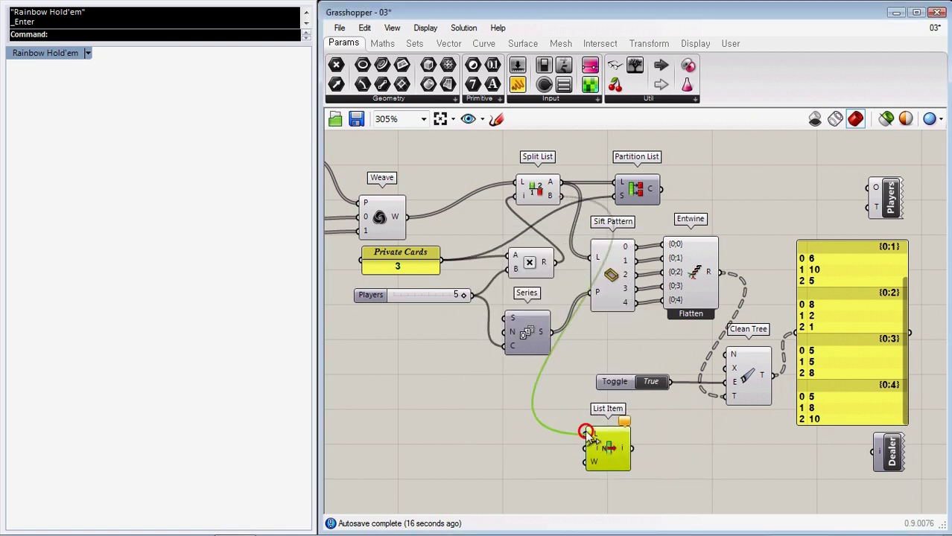
Add a second Series component beside List Item.
double_click(463, 437)
type("ser")
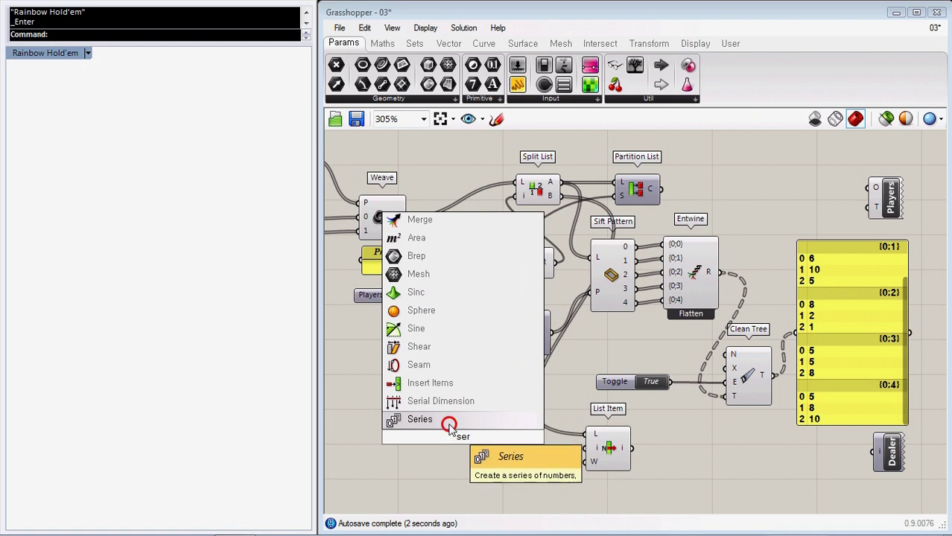
left_click(451, 426)
Connect a 1-to-5 slider named Public Cards to the second Series' count, and the Series output to the List Item index.
double_click(405, 456)
type("1<5")
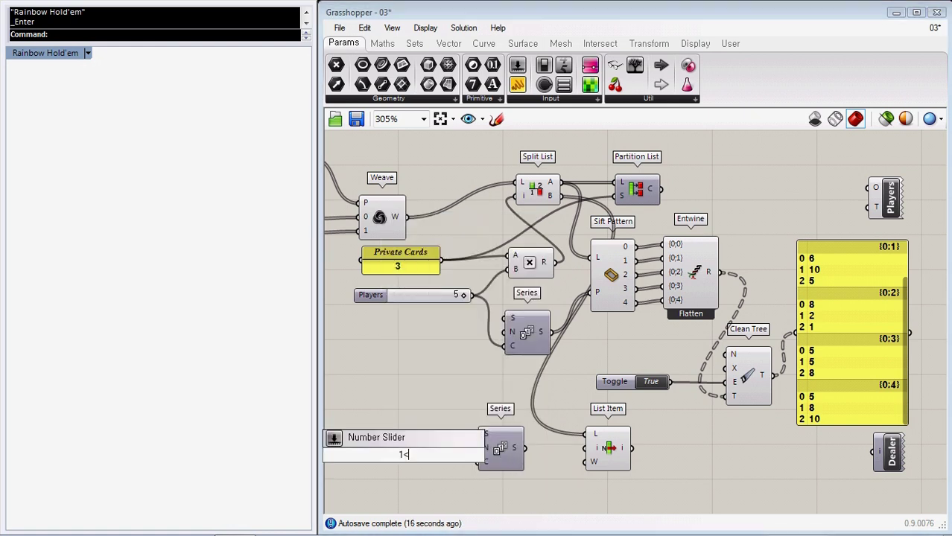
key("Return")
left_click_drag(405, 456, 400, 465)
left_click_drag(457, 465, 479, 462)
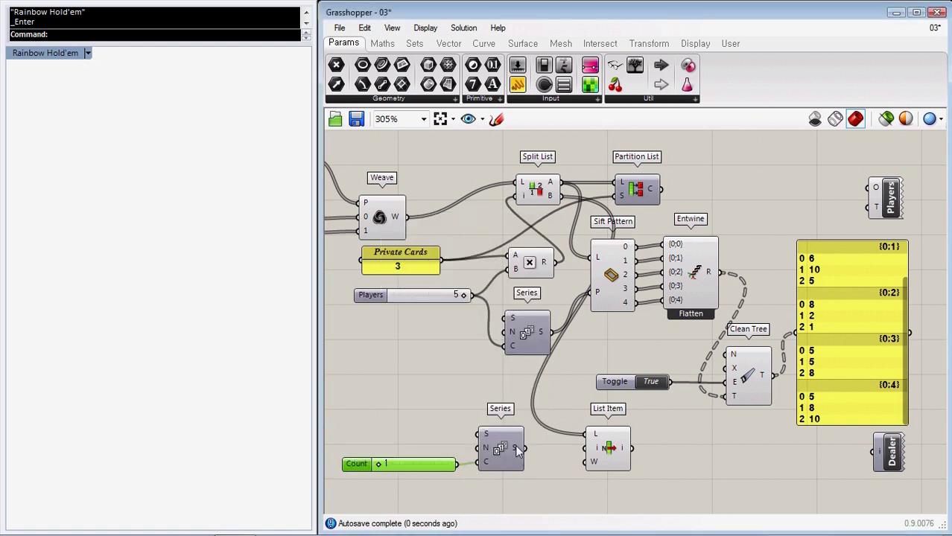
left_click_drag(379, 464, 446, 464)
mouse_move(518, 447)
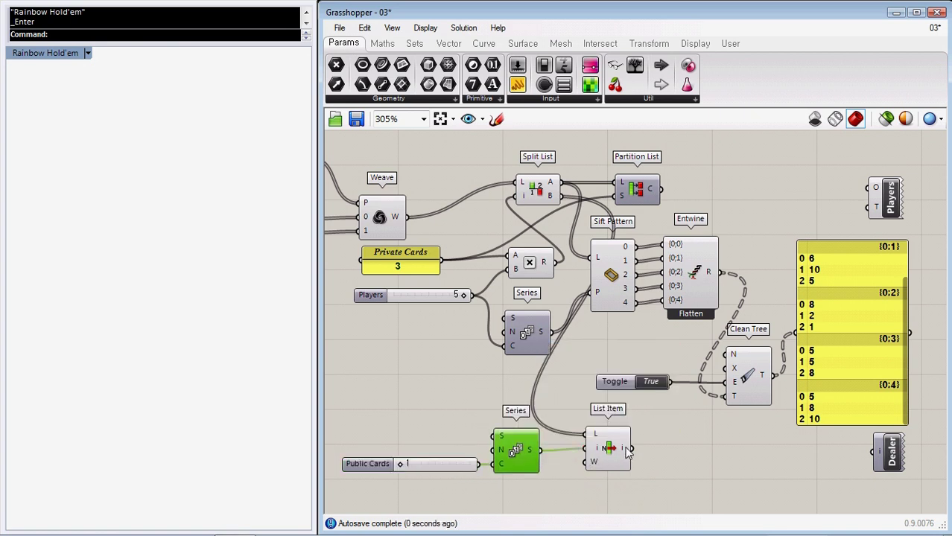
Connect the List Item output to the Dealer component's input.
left_click_drag(617, 449, 873, 452)
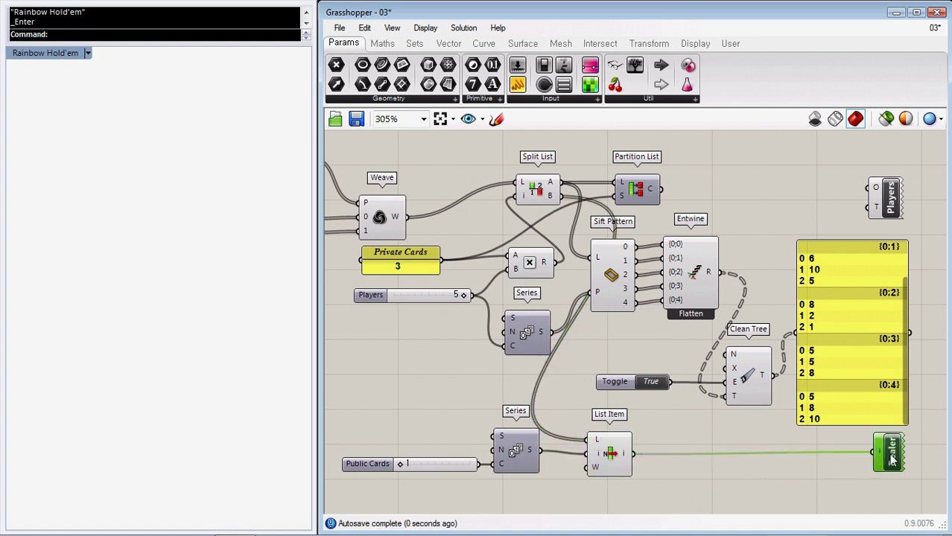
right_click(824, 376)
left_click(856, 254)
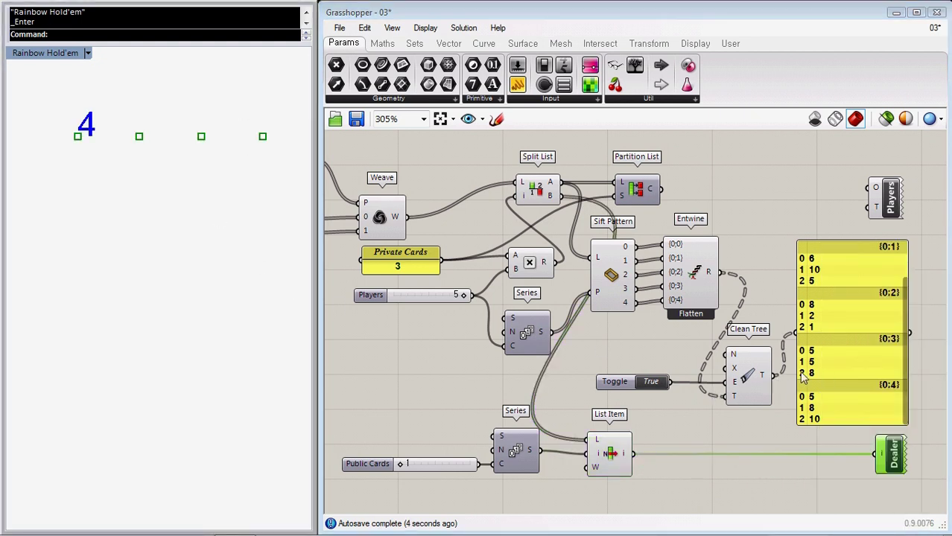
Connect the Clean Tree output to the Players component's T input and delete the check panel.
left_click_drag(774, 377, 871, 206)
left_click(862, 288)
key("Delete")
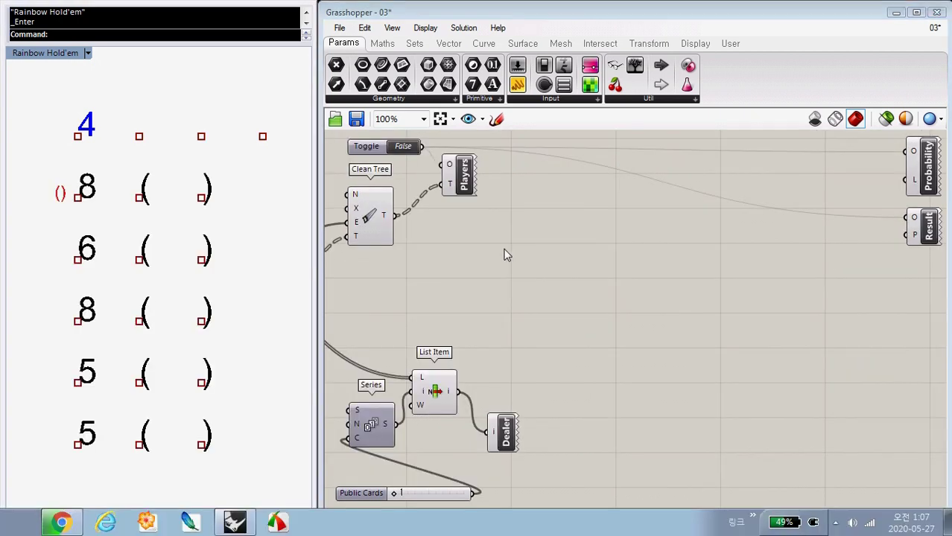
Add an Insert Items component between the Players and Dealer components.
double_click(504, 250)
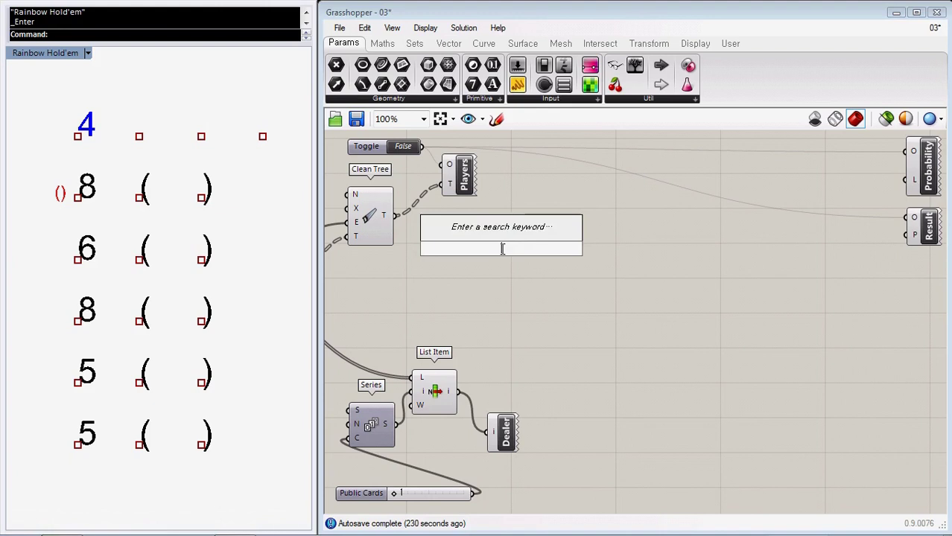
type("inse")
left_click(483, 231)
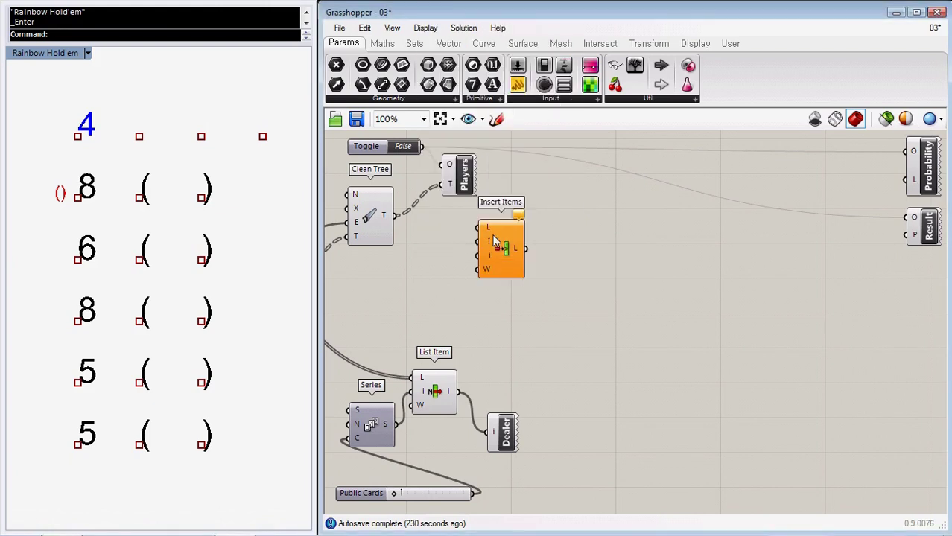
Connect the Clean Tree output to the Insert Items list input (L) and the List Item output to its item input (I).
left_click_drag(497, 243, 495, 258)
left_click_drag(473, 241, 402, 222)
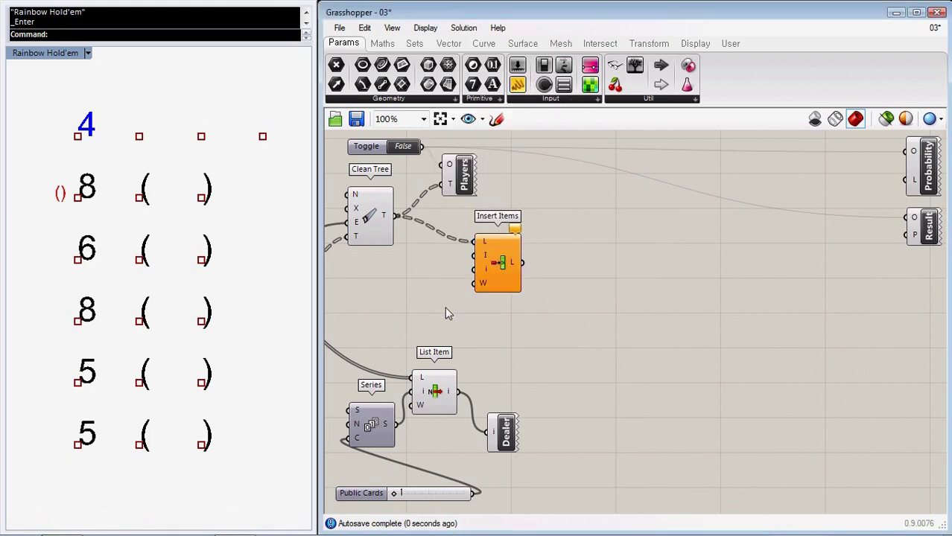
left_click_drag(457, 391, 416, 297)
Add a panel containing -1 and connect it to the index input of Insert Items.
type("\"-1")
key("Return")
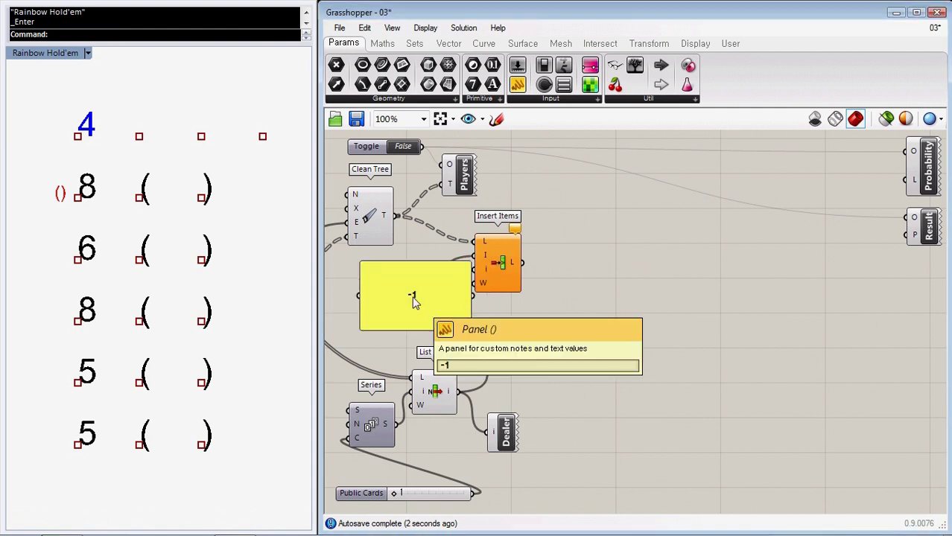
left_click_drag(400, 315, 475, 269)
mouse_move(512, 271)
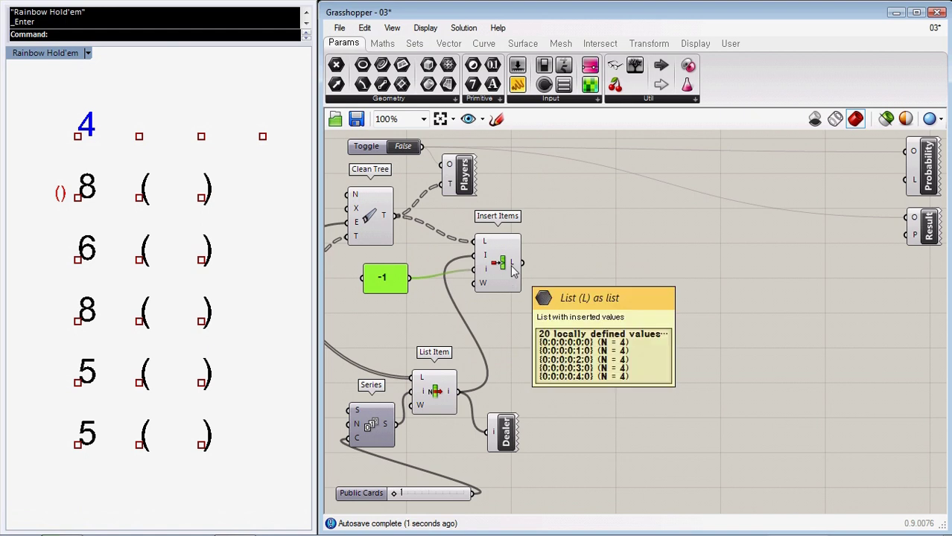
Add a Construct Point component below Insert Items and connect the Insert Items output to its X input.
double_click(544, 340)
type("xyz")
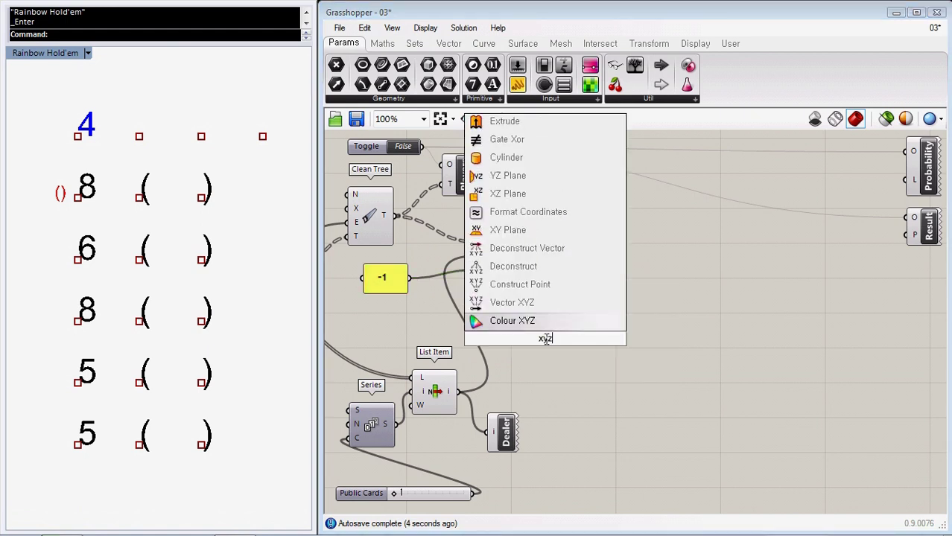
left_click(532, 284)
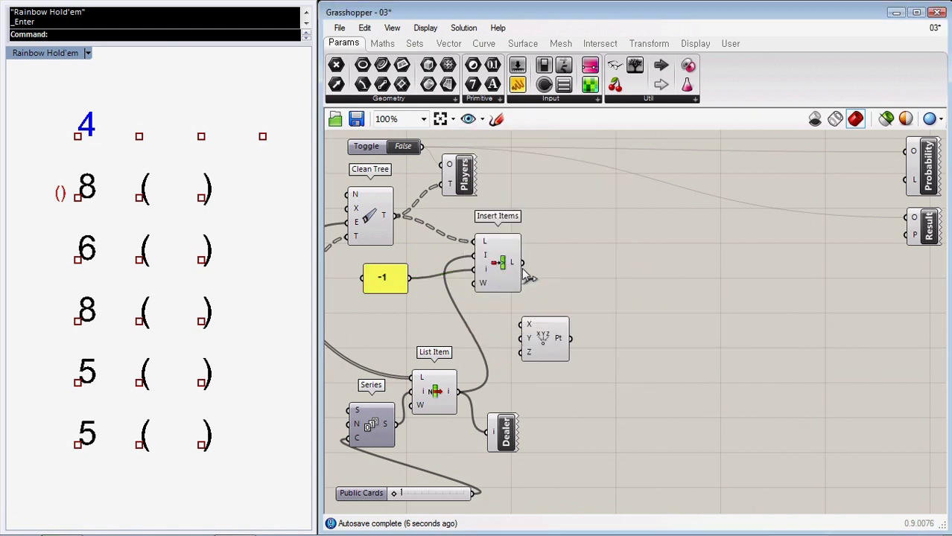
left_click_drag(523, 263, 521, 325)
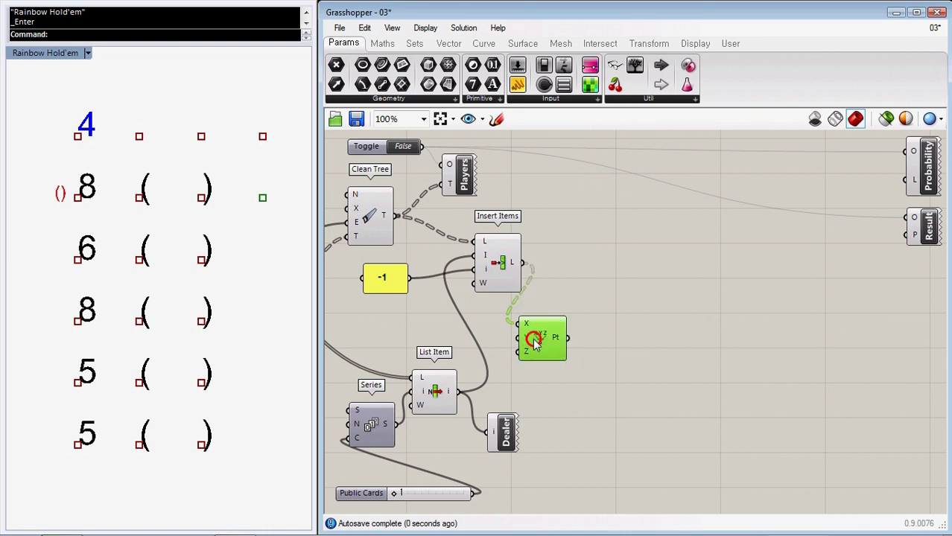
right_click(586, 245)
Add a Cull Duplicates component set to Cull All and connect the Construct Point output to its P input.
left_click(616, 339)
double_click(616, 340)
type("cull")
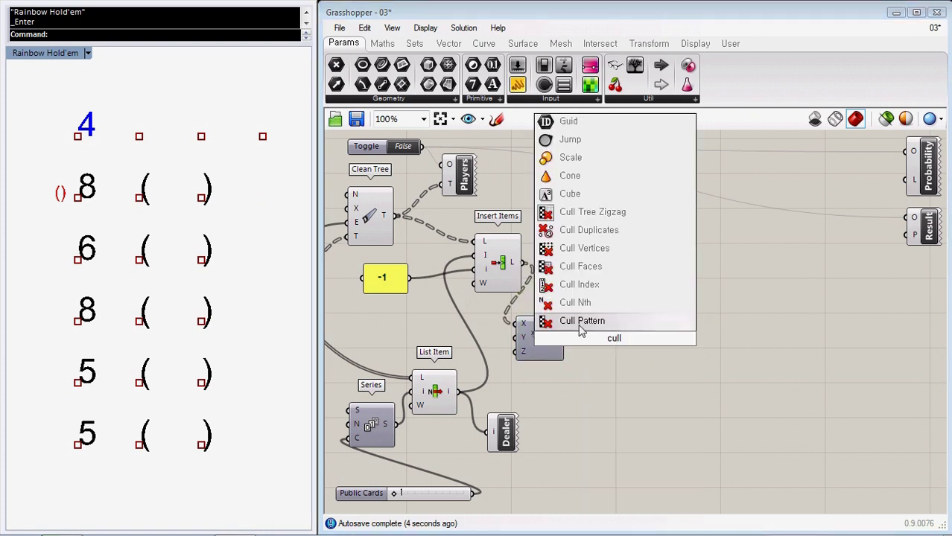
left_click(584, 229)
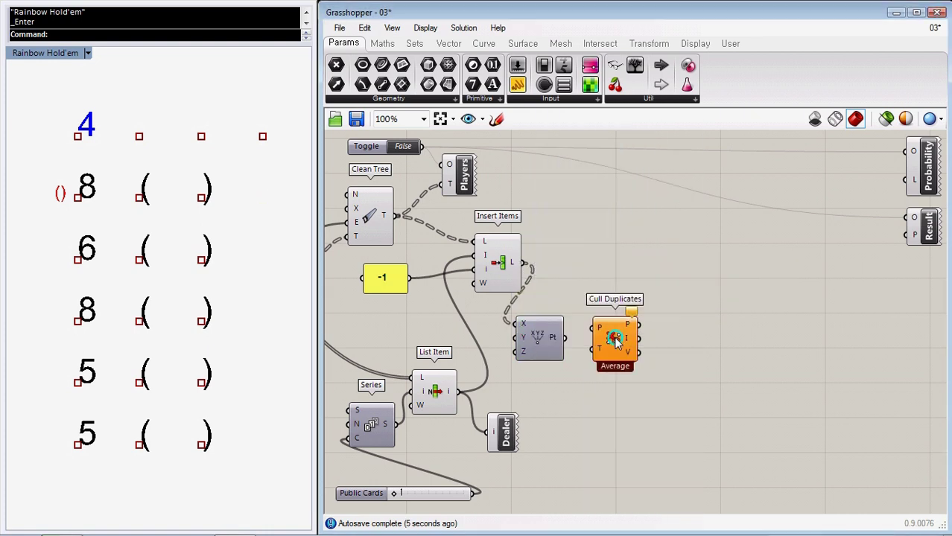
right_click(615, 337)
left_click(651, 464)
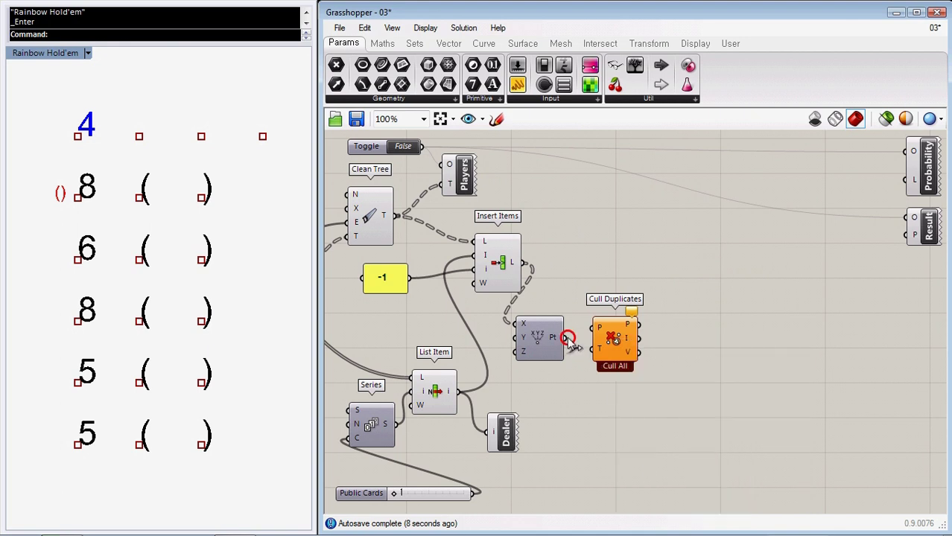
left_click_drag(568, 342, 614, 351)
right_click(604, 277)
left_click(637, 274)
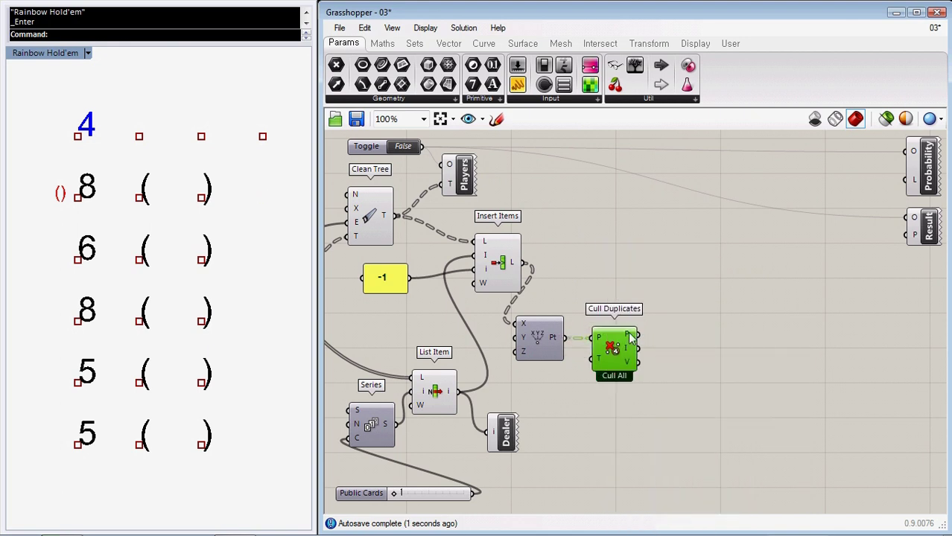
Add a point Deconstruct component and connect the culled points from Cull Duplicates to its P input.
mouse_move(630, 338)
double_click(656, 252)
type("xyz")
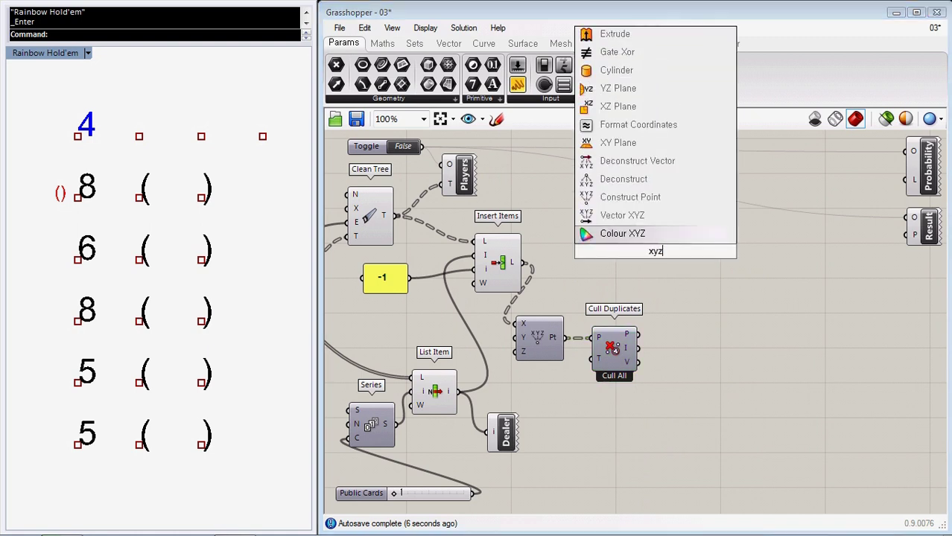
left_click(644, 186)
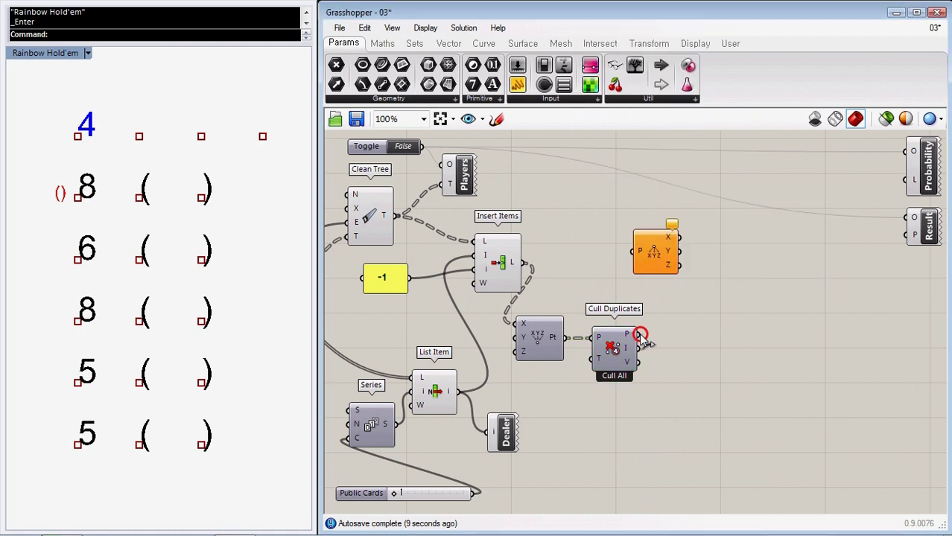
left_click_drag(639, 337, 654, 255)
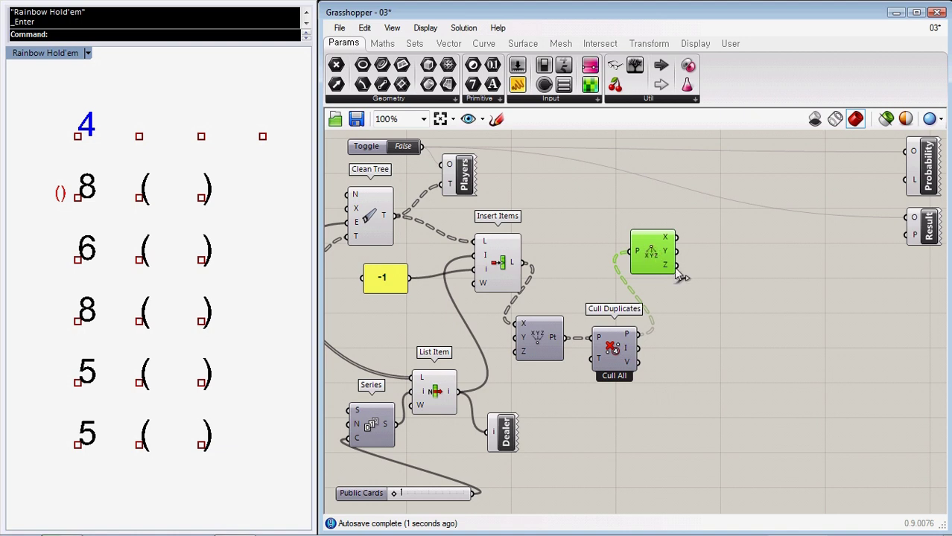
Add a Mass Addition component and connect the X output of Deconstruct to its input.
double_click(710, 290)
type("ma")
left_click(706, 276)
left_click_drag(644, 238, 676, 254)
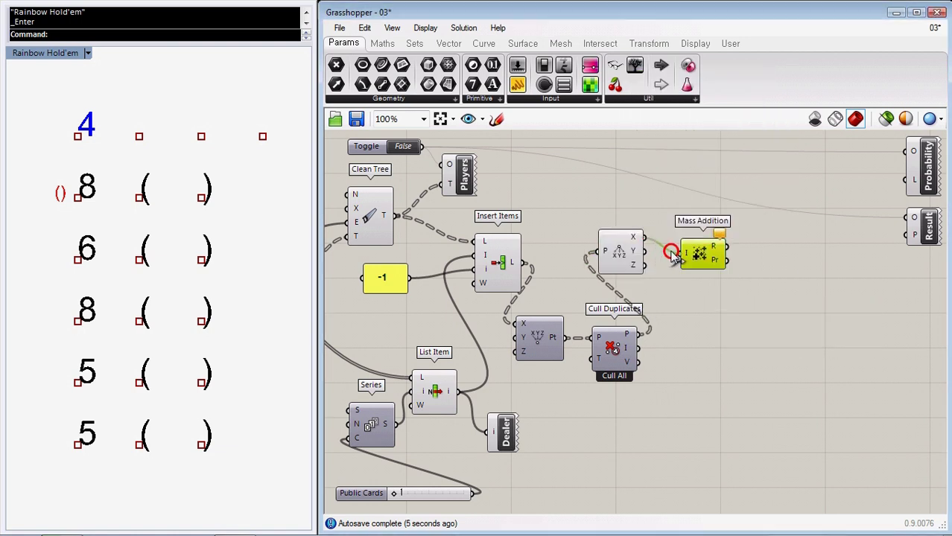
left_click_drag(697, 256, 688, 242)
Add an Equality component before the Result component and connect the Mass Addition result (R) to its A input.
double_click(724, 293)
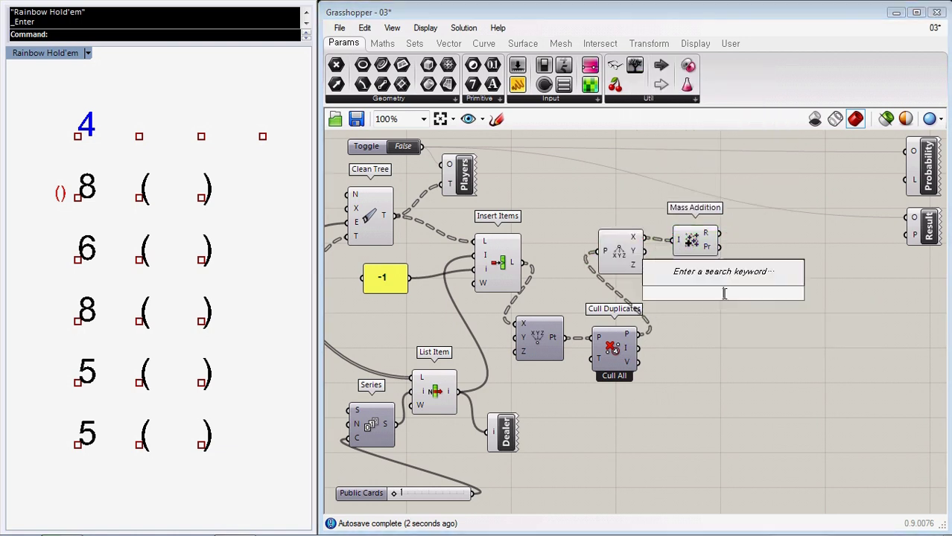
type("=")
key("Return")
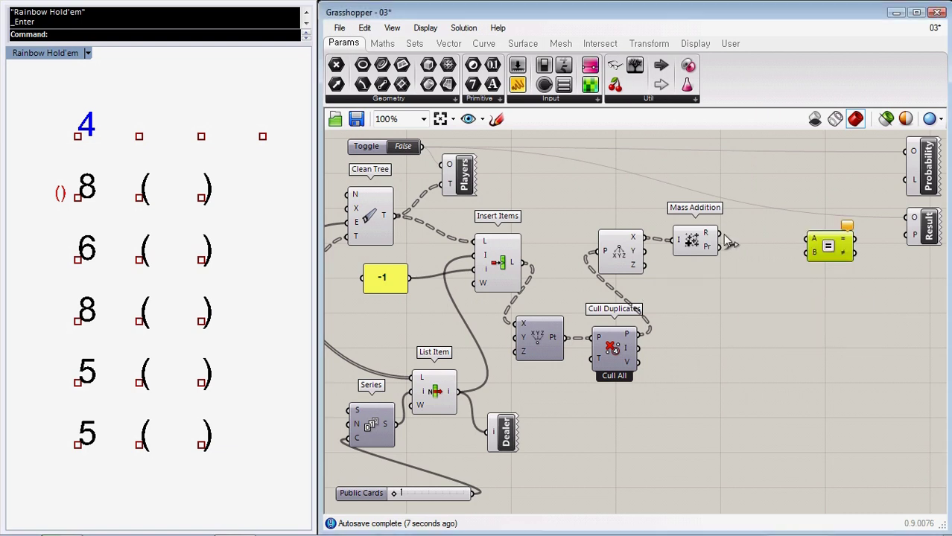
left_click_drag(719, 233, 800, 235)
Add a Sort List component, connect the Mass Addition result to its K input, and flatten that input.
double_click(761, 296)
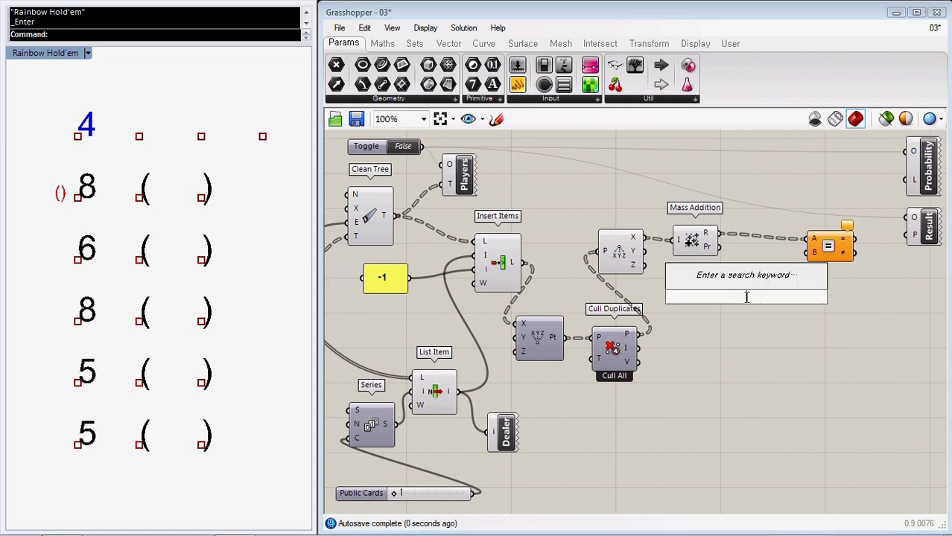
type("sort")
key("Return")
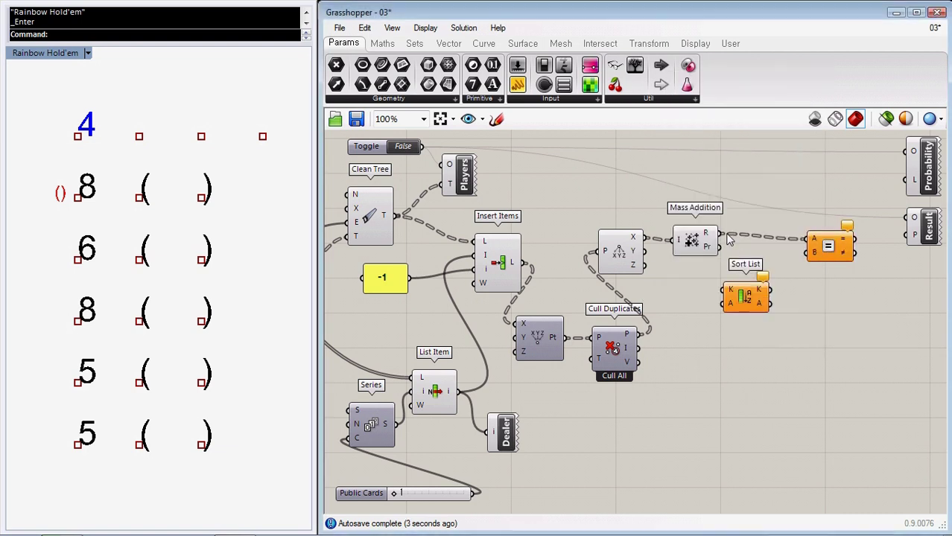
left_click_drag(719, 234, 743, 313)
right_click(729, 293)
left_click(735, 361)
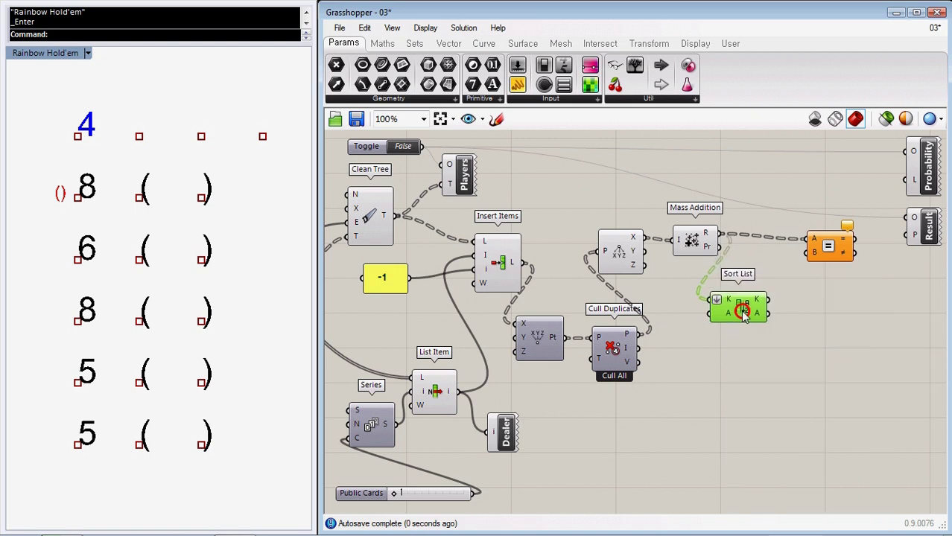
Add a List Item component beside Sort List and connect the sorted K output to its L input.
double_click(758, 347)
type("item")
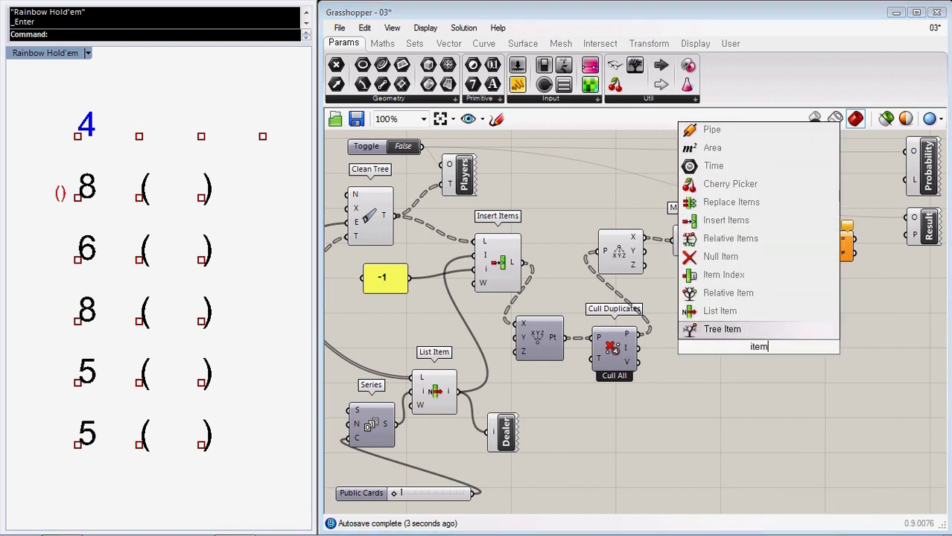
left_click(757, 316)
left_click_drag(757, 352, 809, 319)
left_click_drag(762, 299, 786, 297)
left_click_drag(736, 310, 722, 308)
Connect the new List Item output to Equality's B, the equality output to Result's P, and the Insert Items output to Probability's L.
left_click_drag(804, 312, 906, 234)
mouse_move(808, 312)
left_click(850, 294)
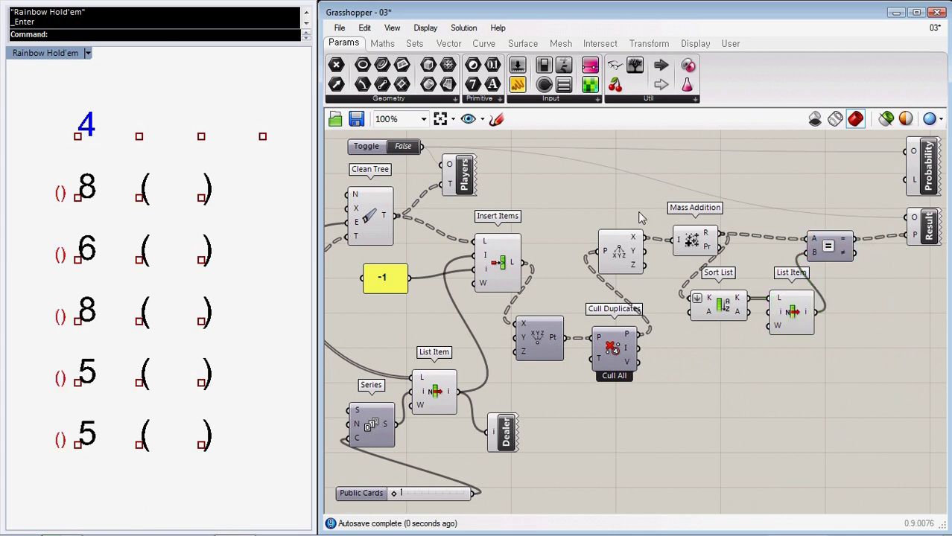
left_click_drag(523, 262, 907, 181)
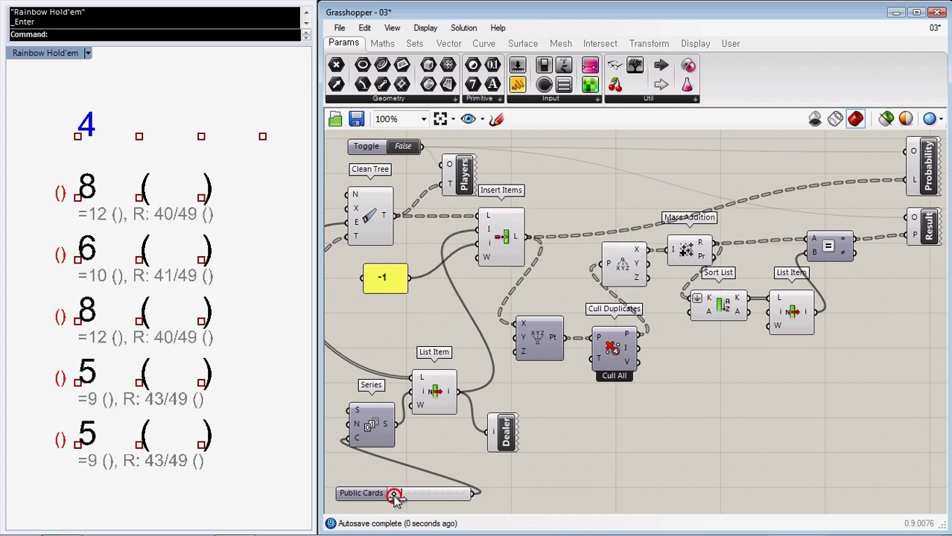
Set the Public Cards slider to 4 and switch the Toggle to True.
left_click_drag(393, 493, 477, 496)
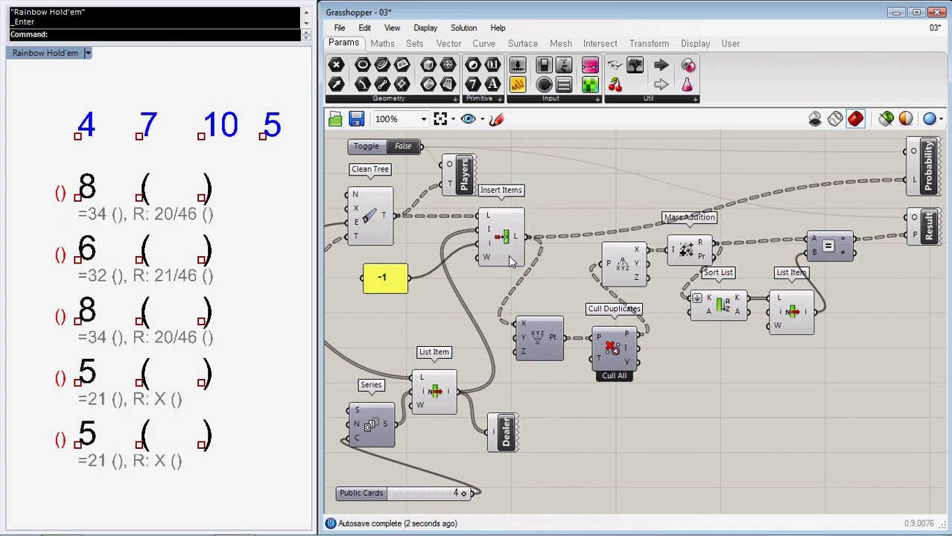
double_click(403, 147)
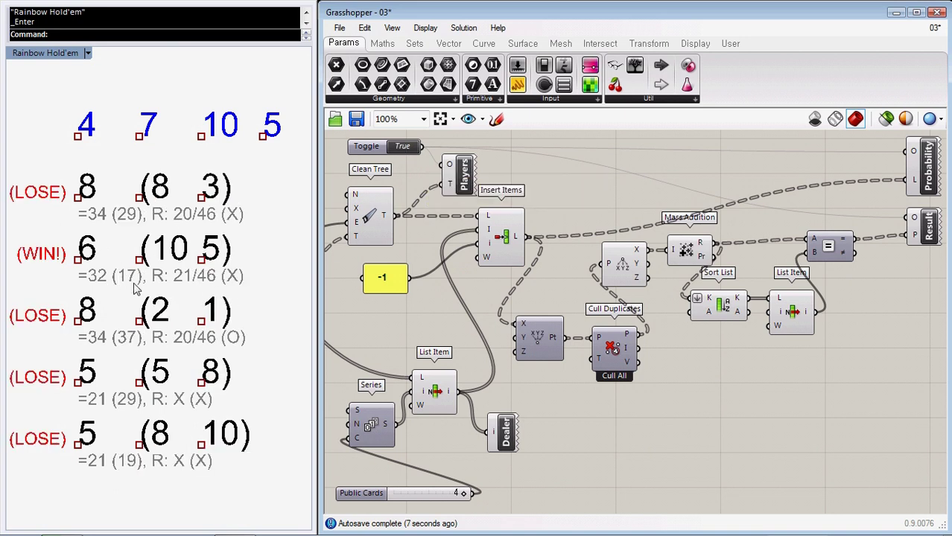
Add a List Length component below Cull Duplicates and connect the Cull Duplicates output to its L input.
double_click(607, 441)
type("listlength")
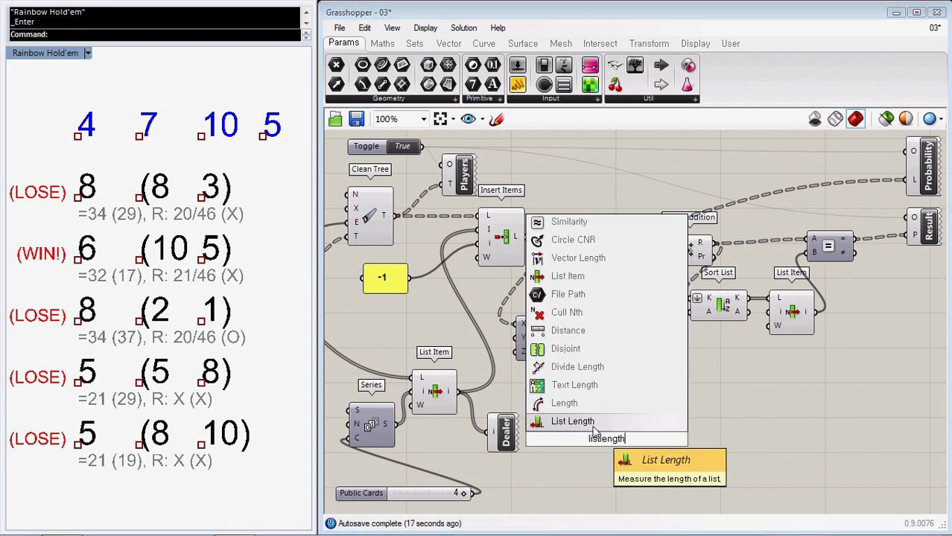
key("Return")
left_click_drag(639, 339, 593, 437)
Add a second Equality component and connect the List Length output to its A input.
left_click(688, 466)
double_click(689, 468)
type("equality")
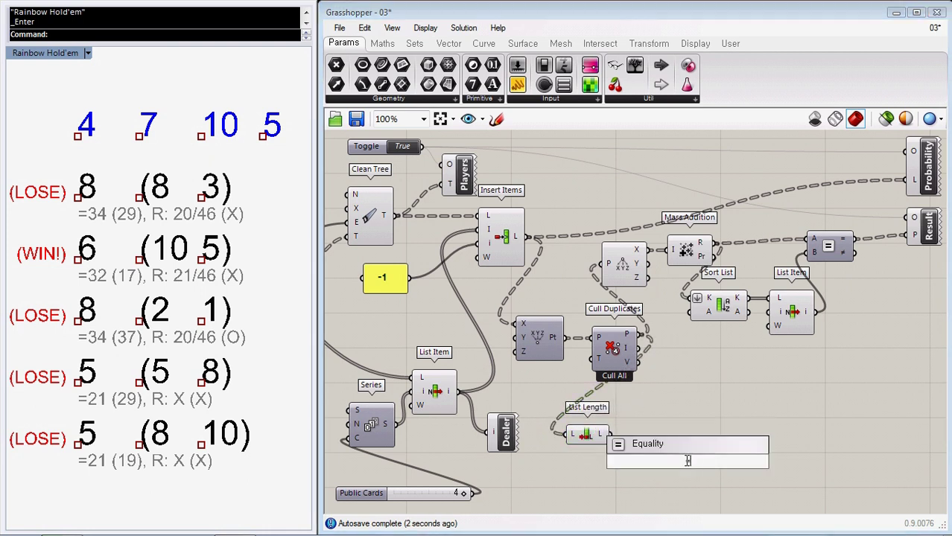
key("Return")
left_click_drag(611, 437, 663, 445)
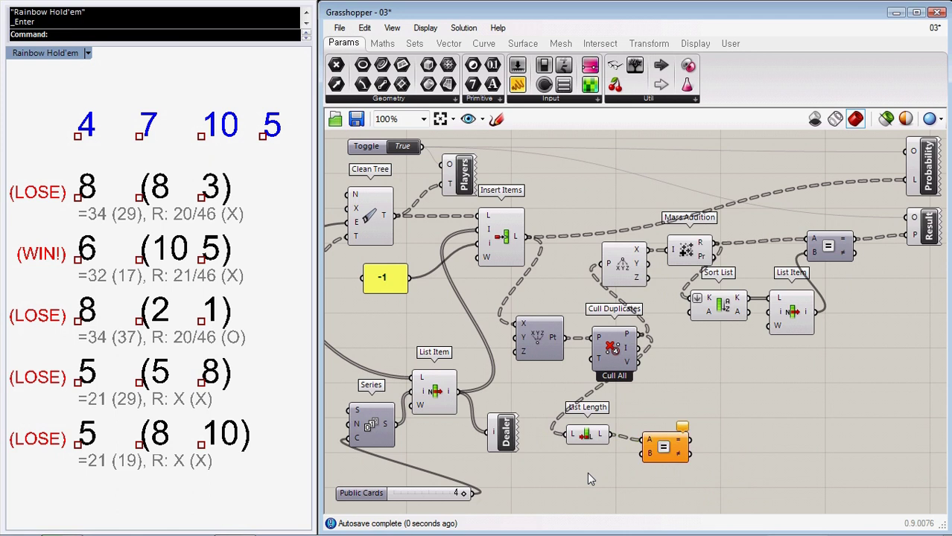
Add a panel containing 7 and connect it to the B input of the second Equality component.
double_click(588, 472)
type("\"7")
key("Return")
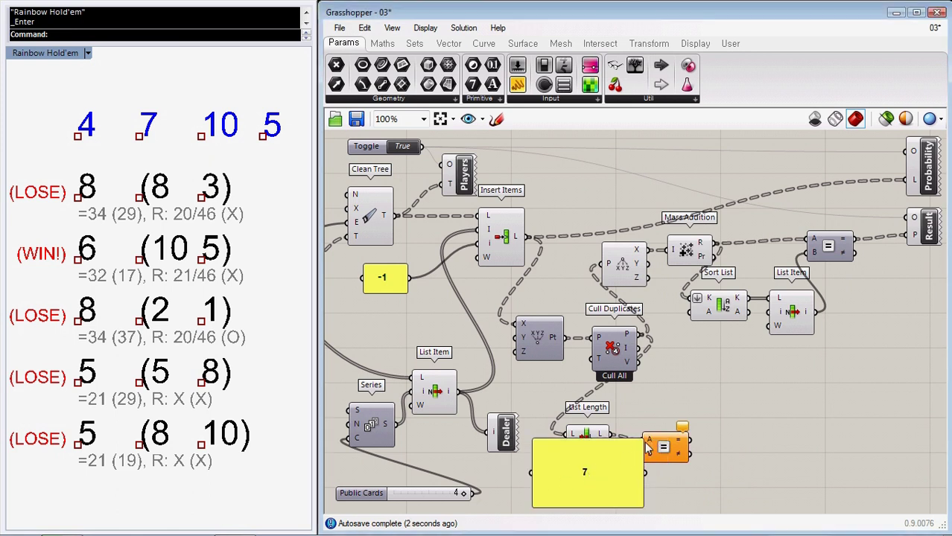
mouse_move(642, 439)
left_mouse_down()
mouse_move(564, 494)
mouse_move(646, 452)
left_mouse_up()
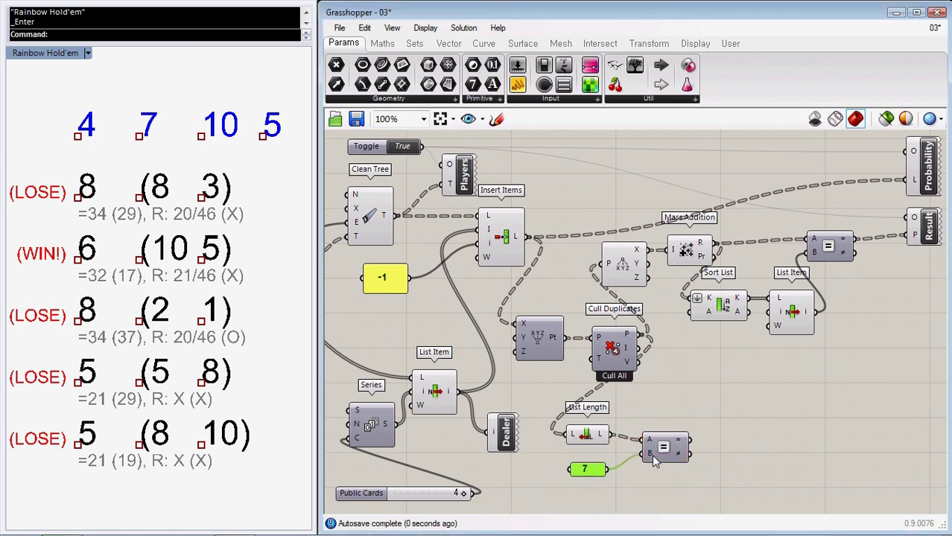
Add a second Mass Addition component, connect the second Equality's equal output to its input, and flatten that input.
double_click(732, 477)
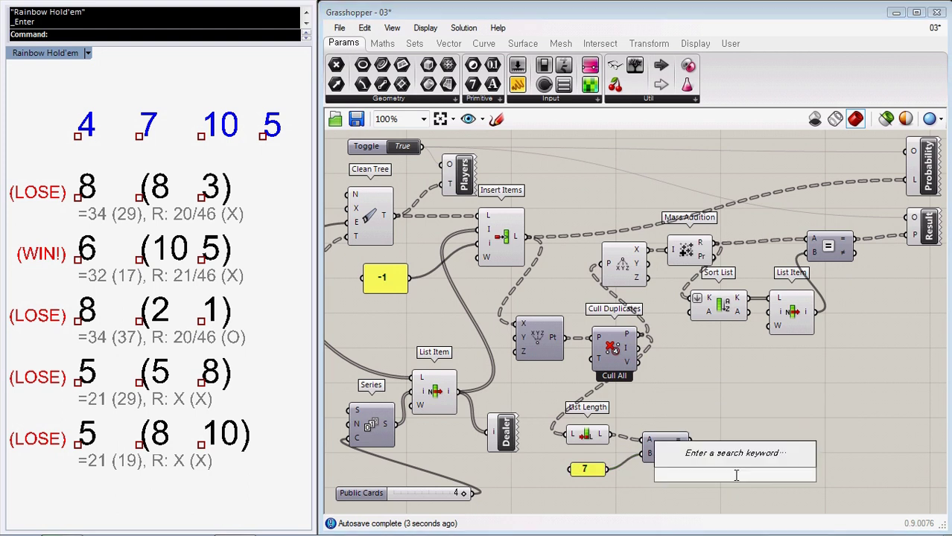
type("ma")
left_click(732, 456)
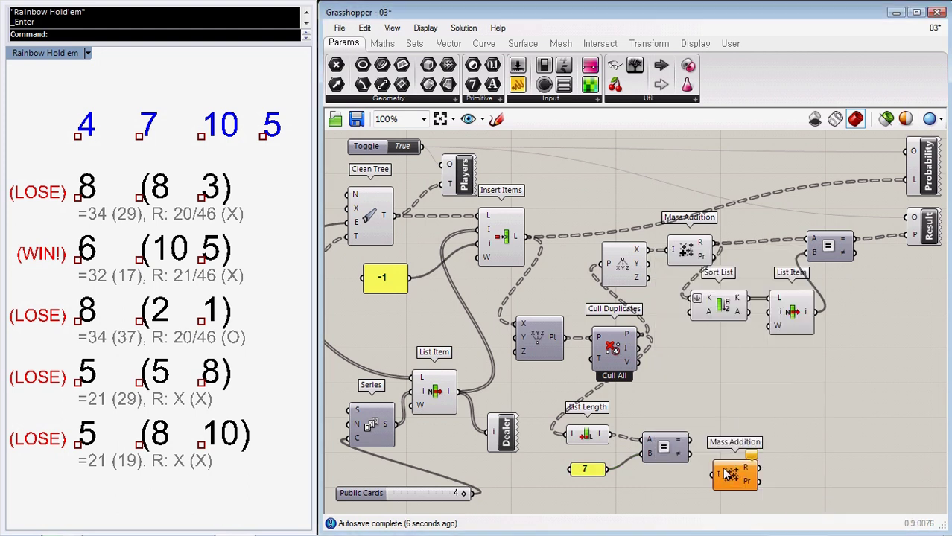
right_click(718, 474)
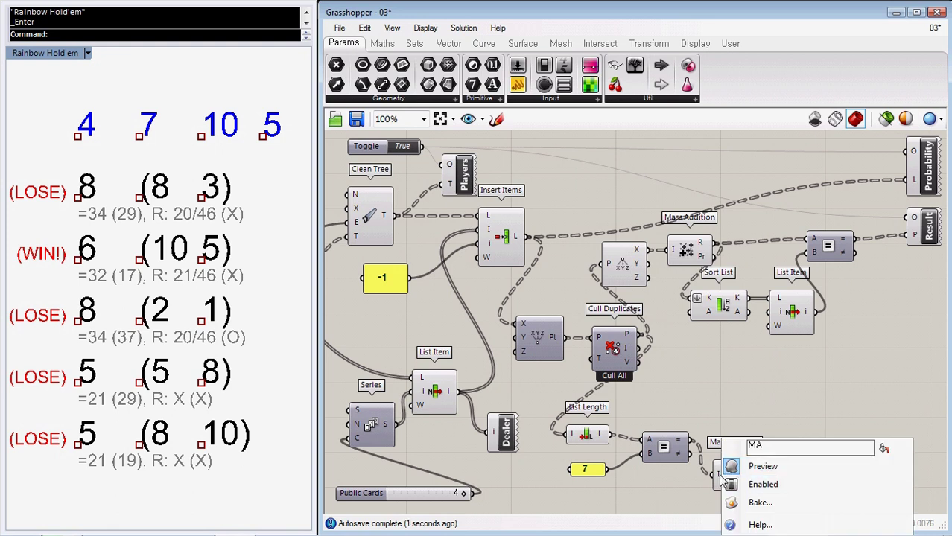
right_click(718, 474)
left_click(758, 349)
left_click_drag(760, 472, 763, 445)
Add an Expression component above the second Mass Addition and give it a third input, z.
mouse_move(764, 445)
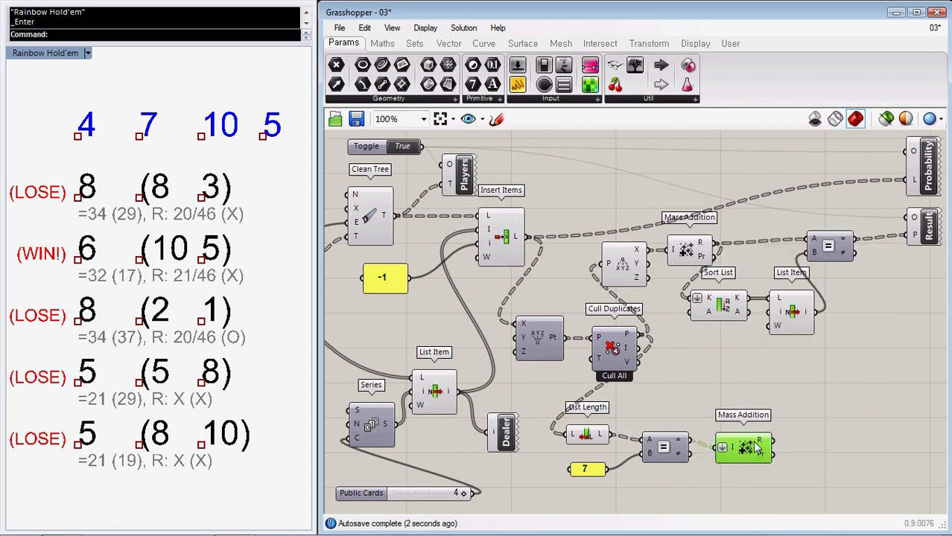
double_click(792, 395)
type("expression")
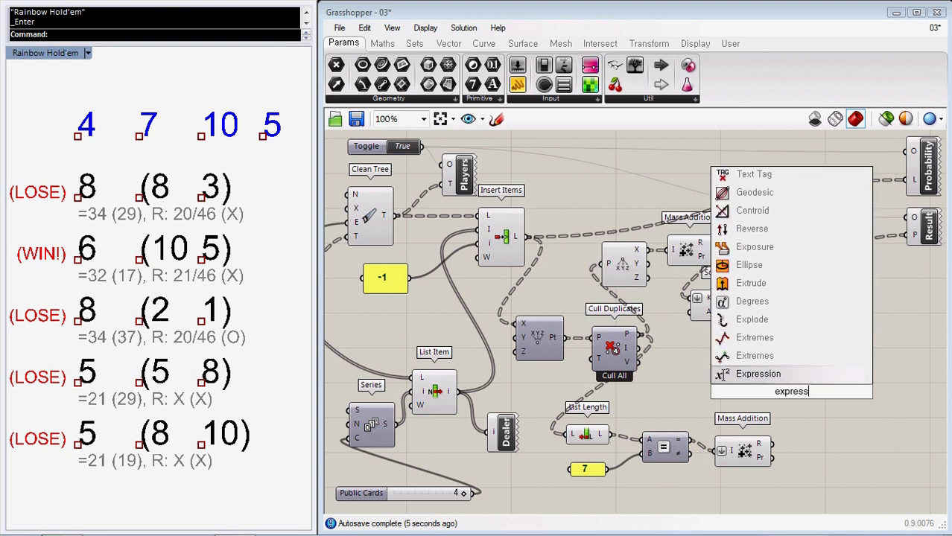
left_click(788, 377)
left_click_drag(814, 384, 829, 378)
scroll(789, 392, "up", 5)
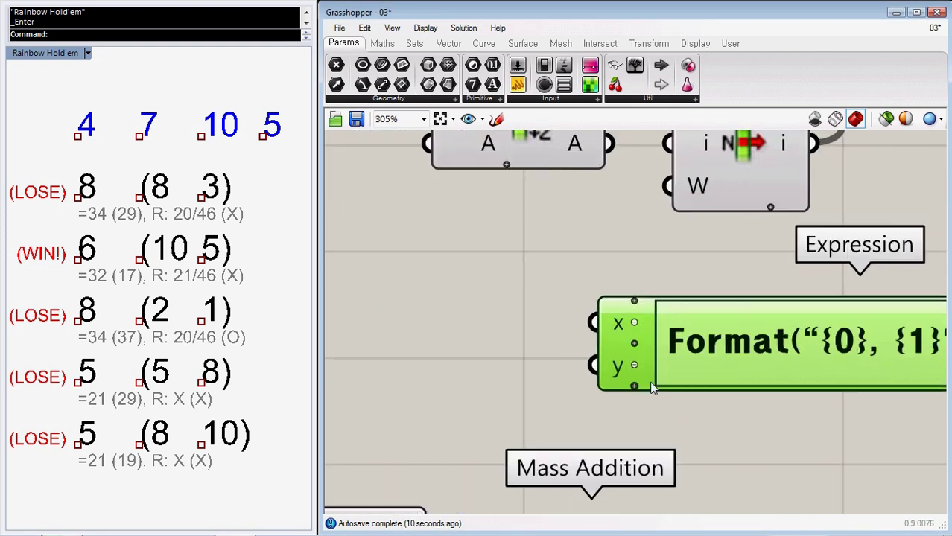
left_click(633, 388)
right_click_drag(693, 372, 444, 368)
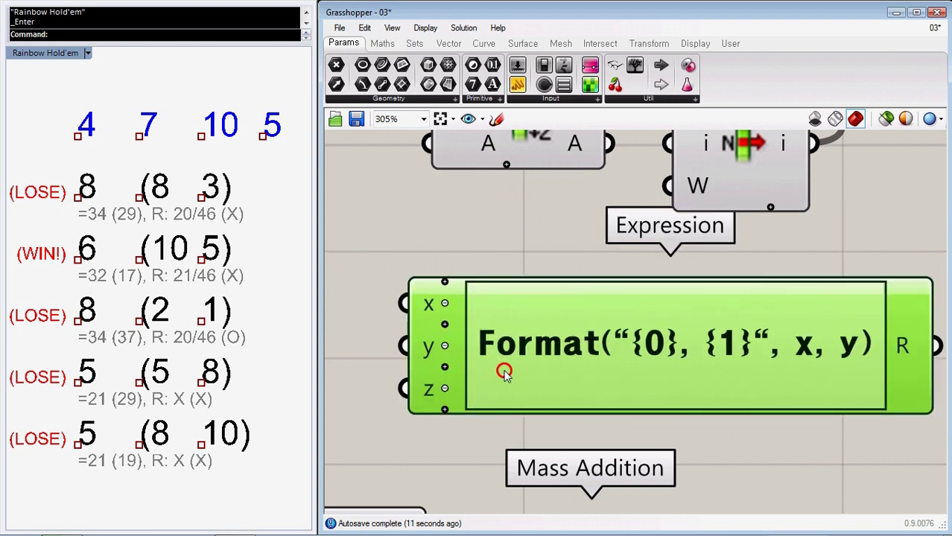
Replace the Expression component's formula with if(z>0, y, x).
double_click(573, 373)
left_click_drag(633, 376, 325, 347)
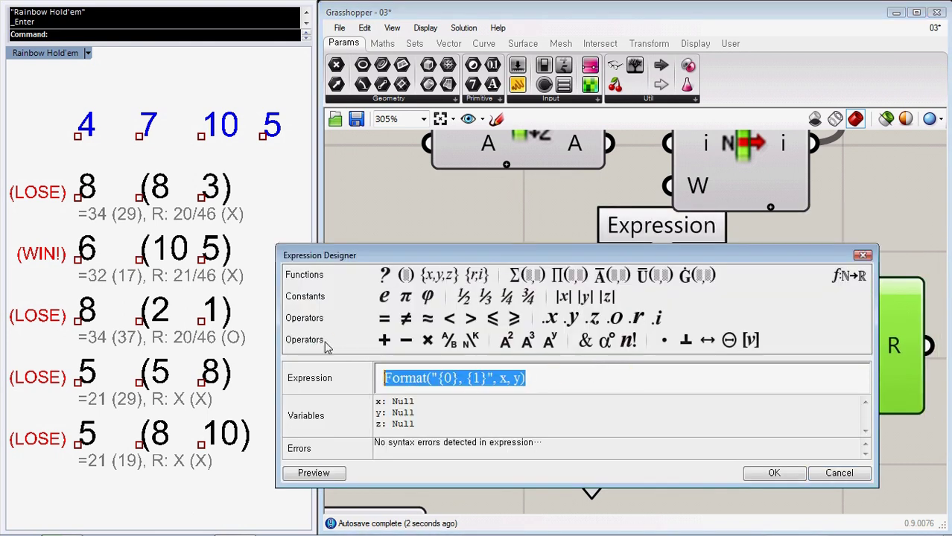
type("if(z>0,")
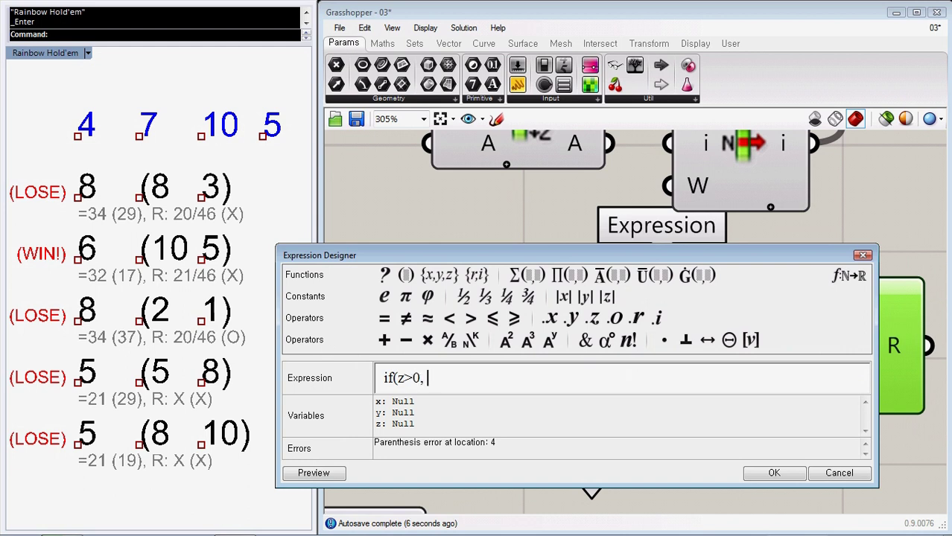
type(" y, x)")
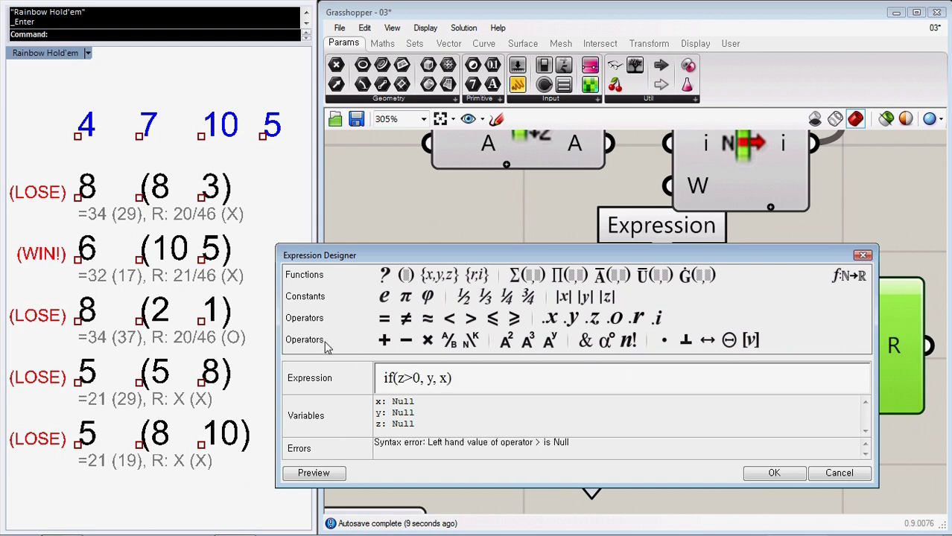
left_click(771, 474)
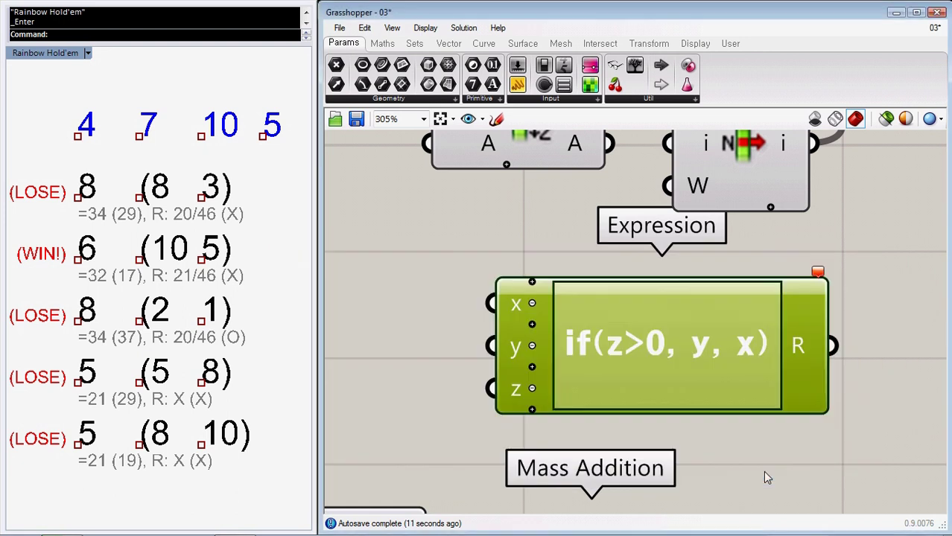
Wire the first Equality, second Equality and second Mass Addition results to x, y and z, and the Expression output to Result's P input.
left_click(476, 119)
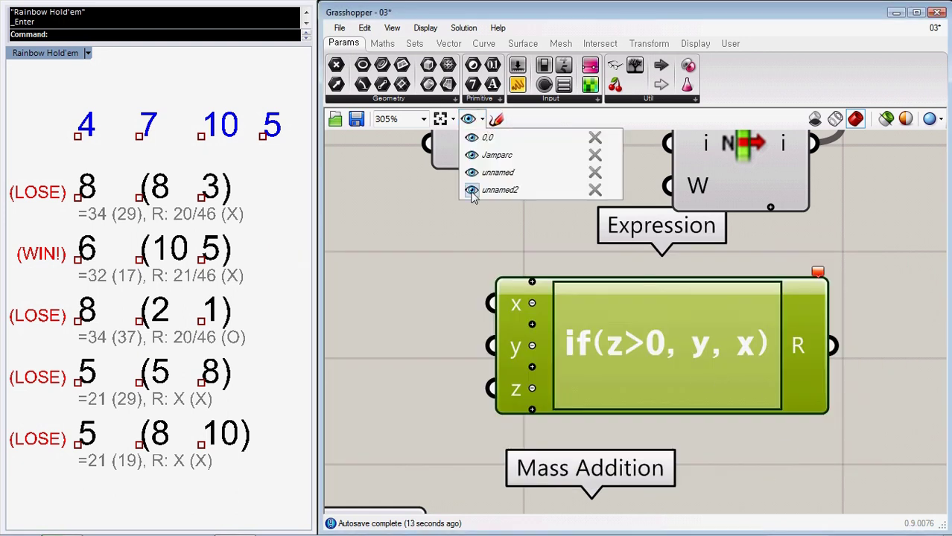
left_click(491, 191)
left_click_drag(766, 385, 845, 392)
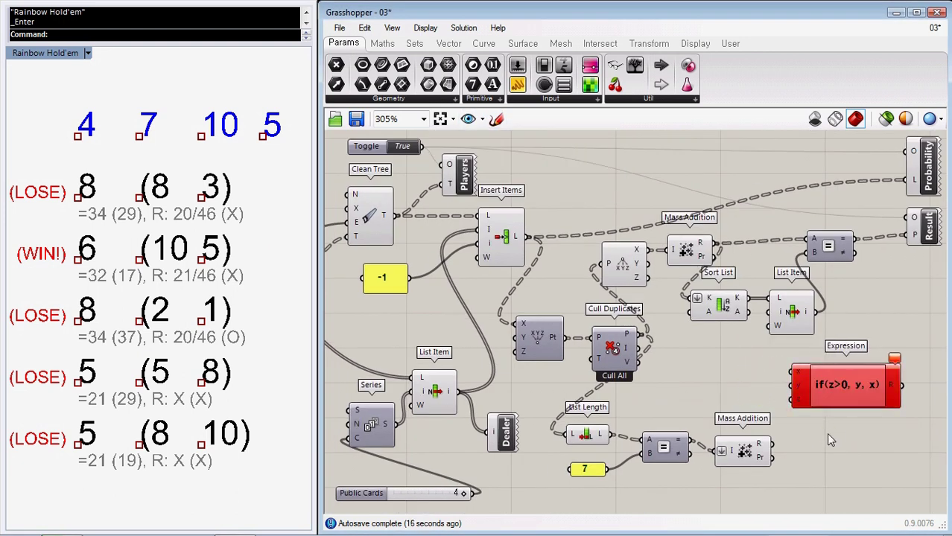
left_click_drag(772, 442, 791, 405)
left_click_drag(690, 440, 843, 389)
left_click_drag(855, 240, 809, 374)
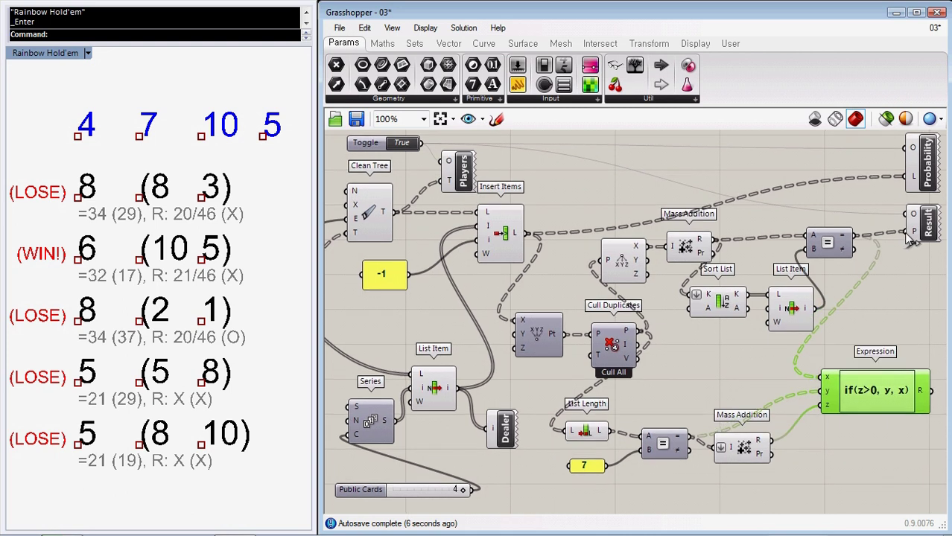
left_click_drag(906, 231, 915, 393)
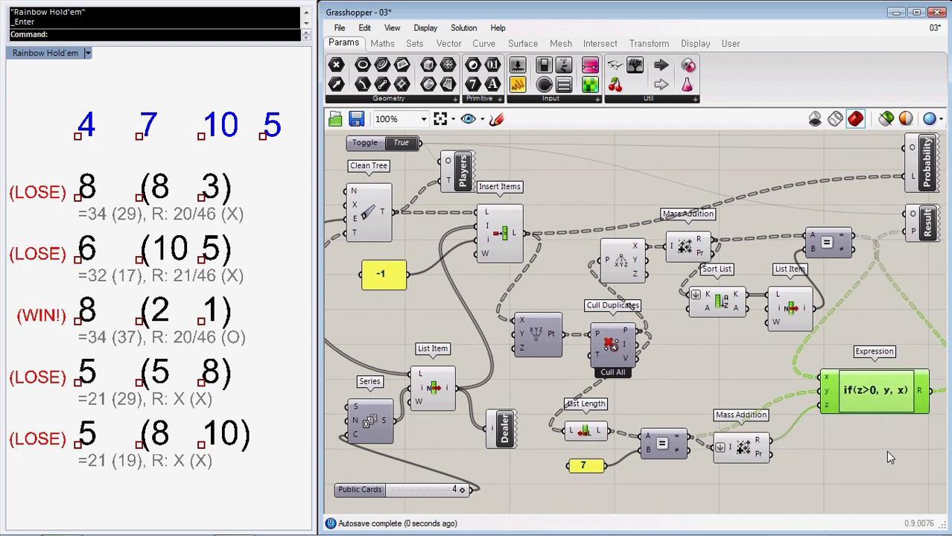
left_click(788, 347)
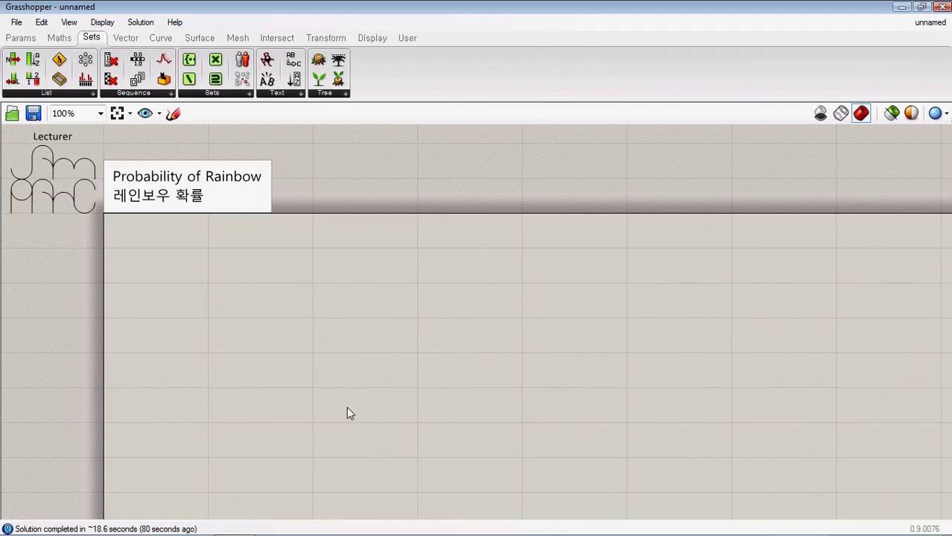
In the Probability of Rainbow definition, add a Series component and connect a slider set to 55 to its start input.
double_click(346, 406)
type("series")
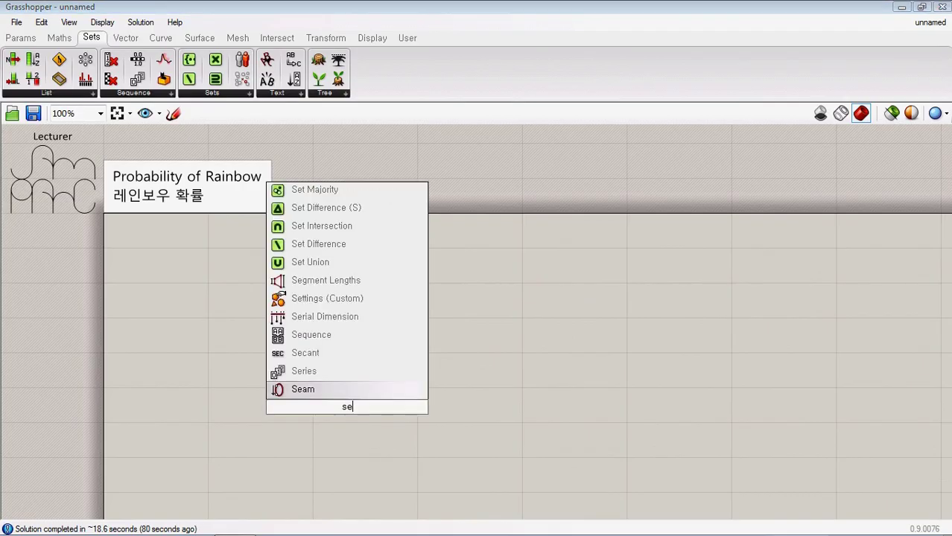
key("Return")
double_click(209, 446)
type("55")
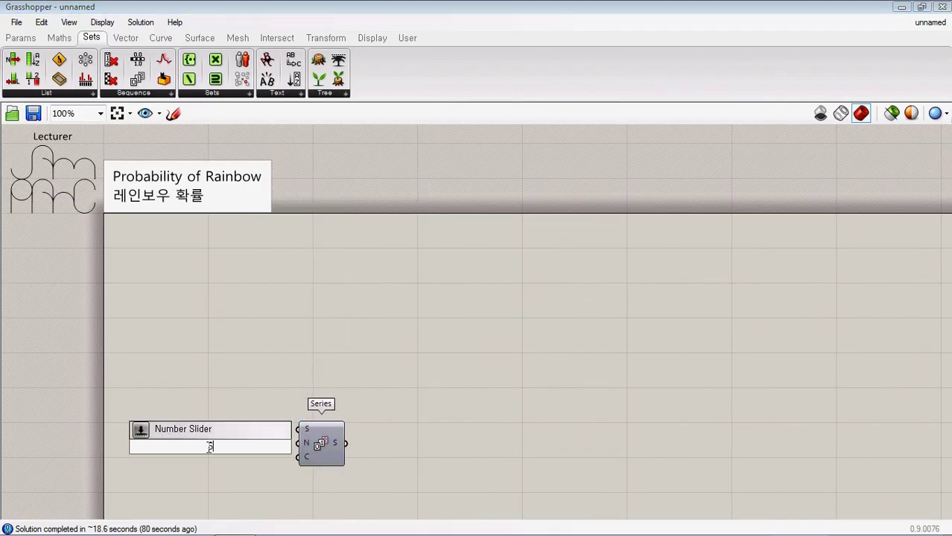
key("Return")
left_click_drag(207, 446, 177, 426)
left_click_drag(236, 425, 186, 475)
Feed the Series step input from a panel containing -1 and its count input from a slider set to 7.
double_click(221, 461)
type("\"-1")
key("Return")
double_click(216, 471)
type("7")
key("Return")
left_click_drag(299, 459, 247, 473)
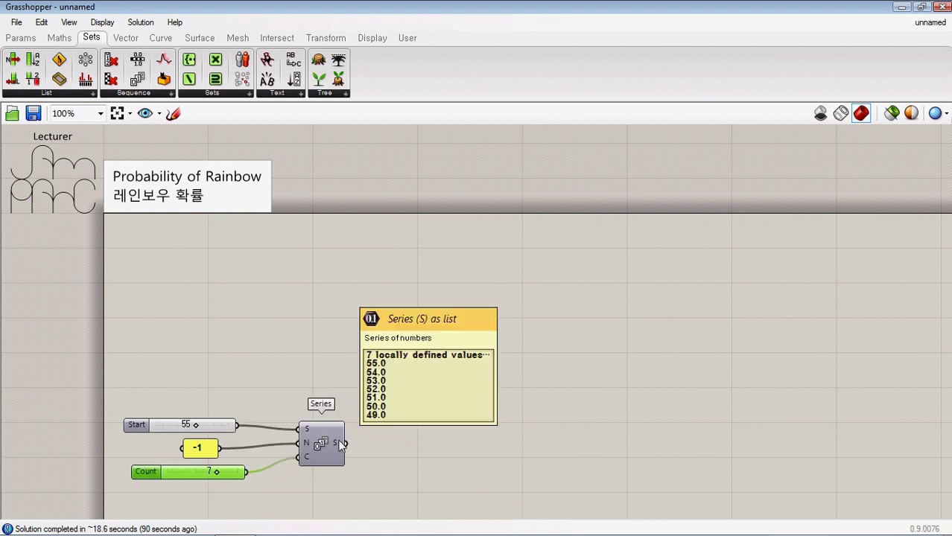
Add a Mass Multiplication component fed by the Series output, and a Division component taking its result as input A.
double_click(396, 442)
type("mass")
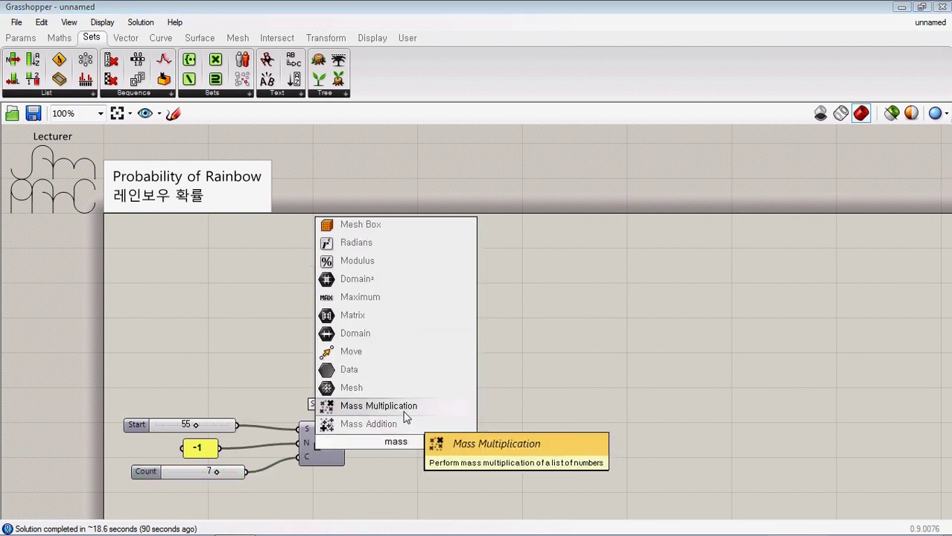
left_click(401, 403)
left_click_drag(345, 443, 536, 452)
double_click(560, 460)
key("Return")
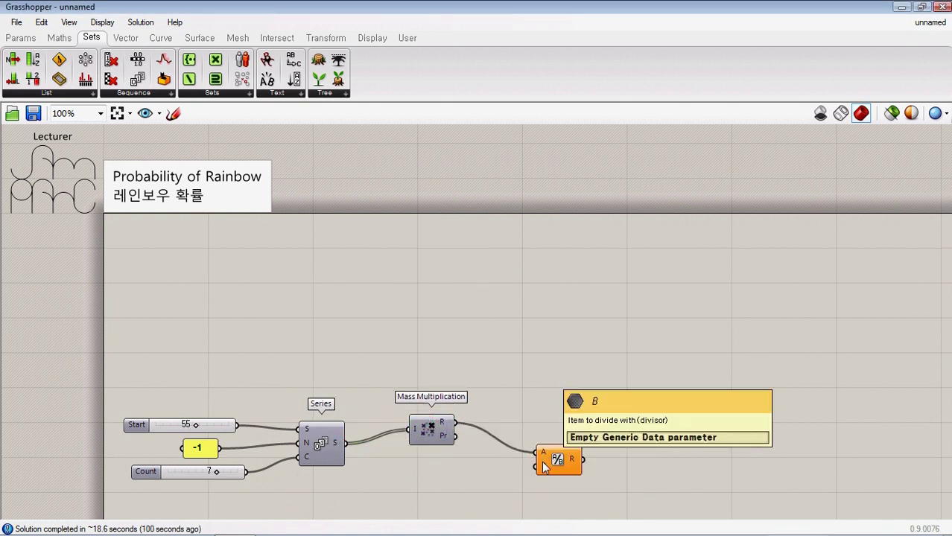
Add a Factorial component fed by the Count slider of 7 and connect its output to the Division's B input.
double_click(399, 499)
type("fac")
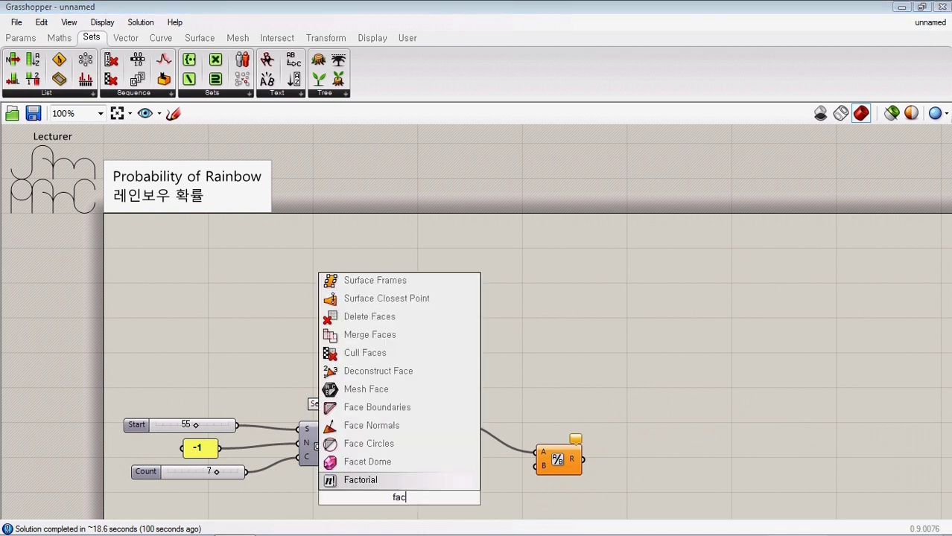
key("Return")
left_click_drag(399, 495, 429, 495)
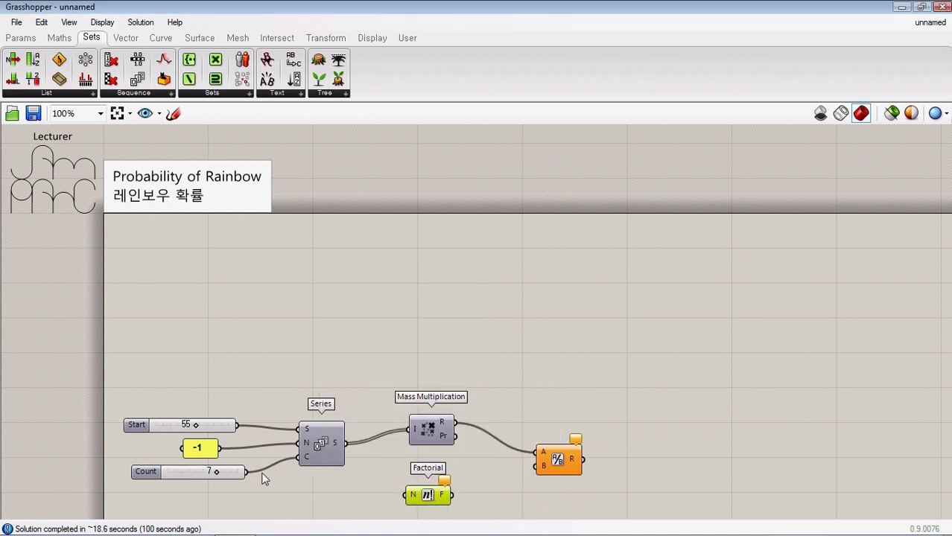
left_click_drag(246, 472, 537, 466)
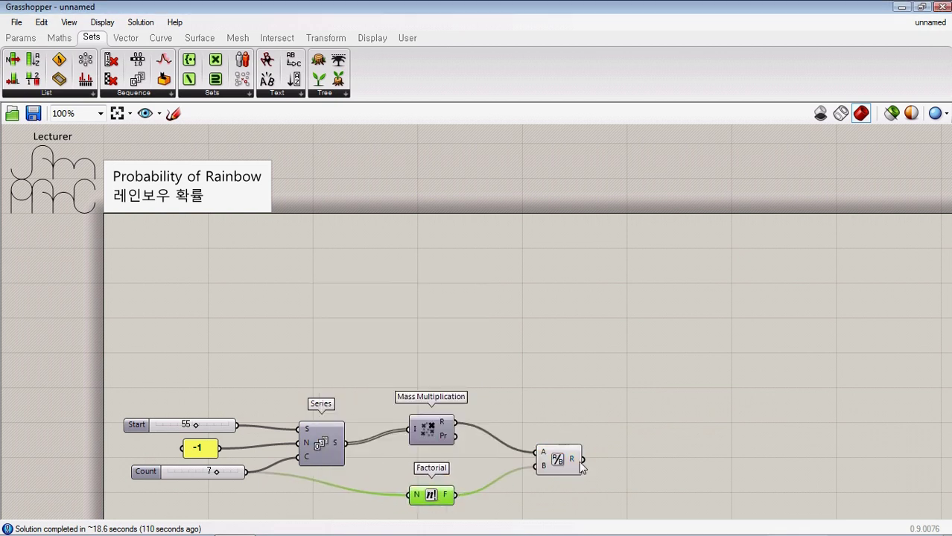
mouse_move(580, 465)
Add a second Series component above the first and connect a slider set to 1 to both its start and step inputs.
double_click(290, 302)
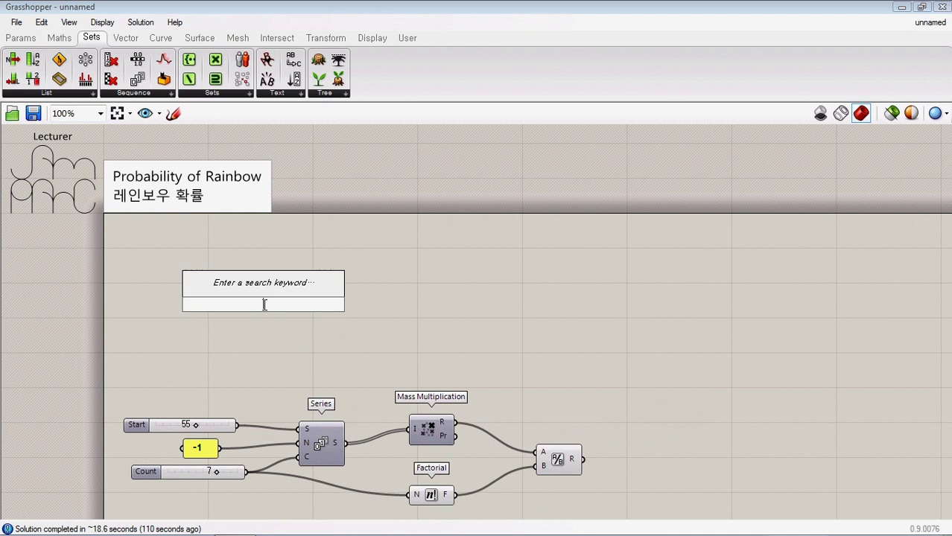
type("ser")
key("Return")
left_click_drag(294, 302, 318, 277)
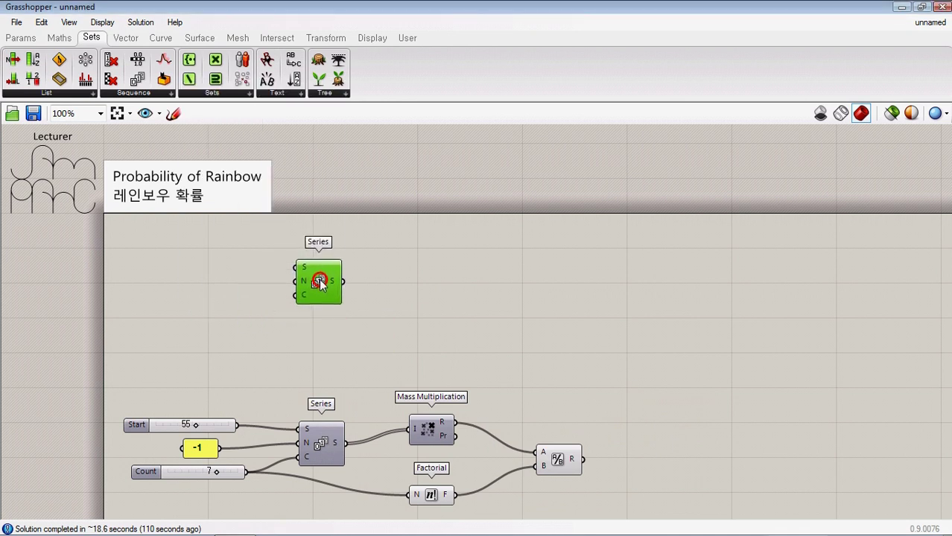
double_click(191, 278)
key("Return")
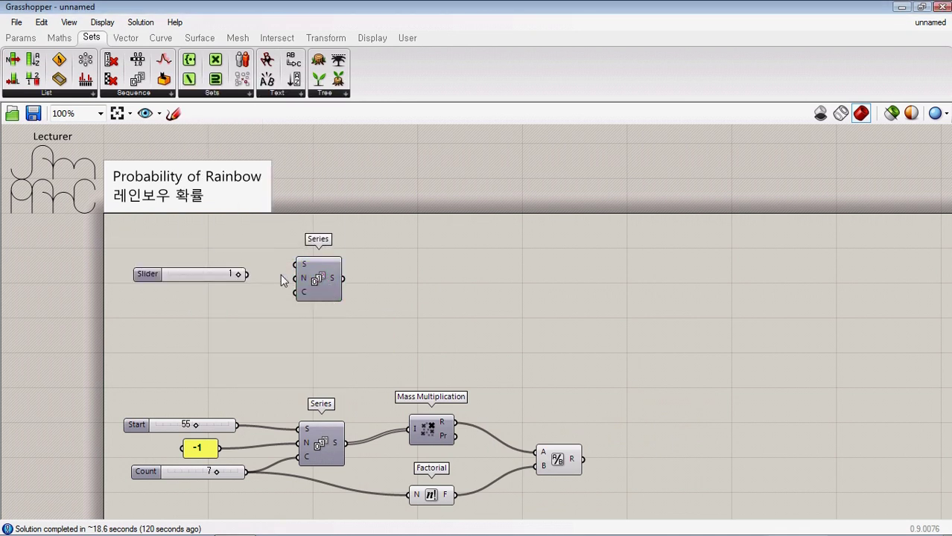
mouse_move(302, 263)
left_mouse_down()
mouse_move(249, 274)
mouse_move(291, 279)
left_mouse_up()
Add a slider set to 10 and connect it to the upper Series component's count input.
double_click(227, 311)
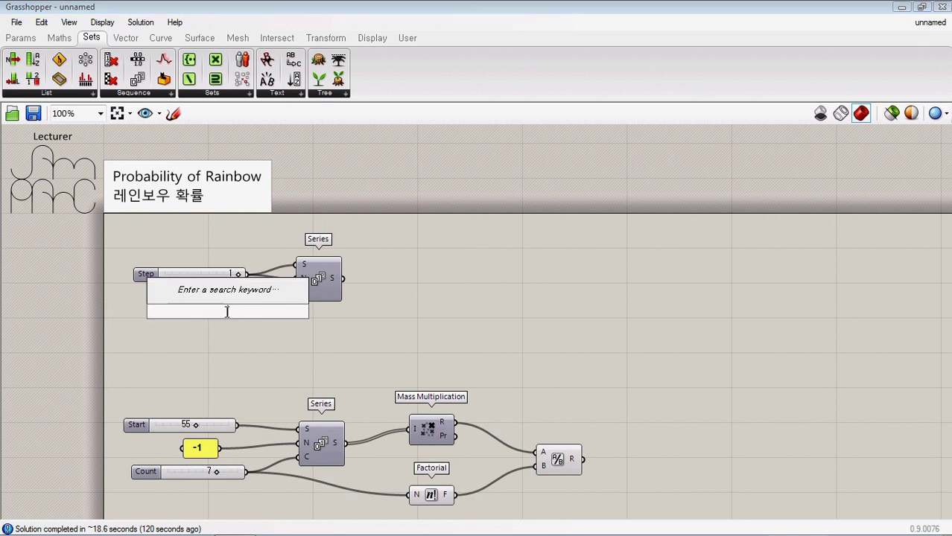
type("10")
key("Return")
left_click_drag(225, 310, 190, 305)
left_click_drag(252, 305, 296, 292)
Add a Cross Reference component beside the upper Series and extend it to seven inputs, A to G.
double_click(466, 303)
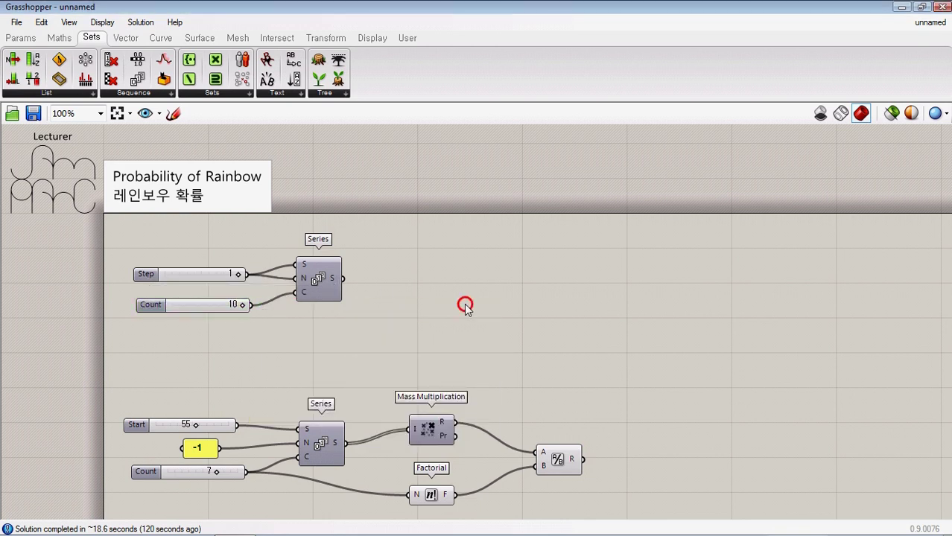
type("cross")
key("Return")
left_click_drag(458, 306, 428, 267)
scroll(428, 267, "up", 7)
left_click(442, 273)
left_click(442, 305)
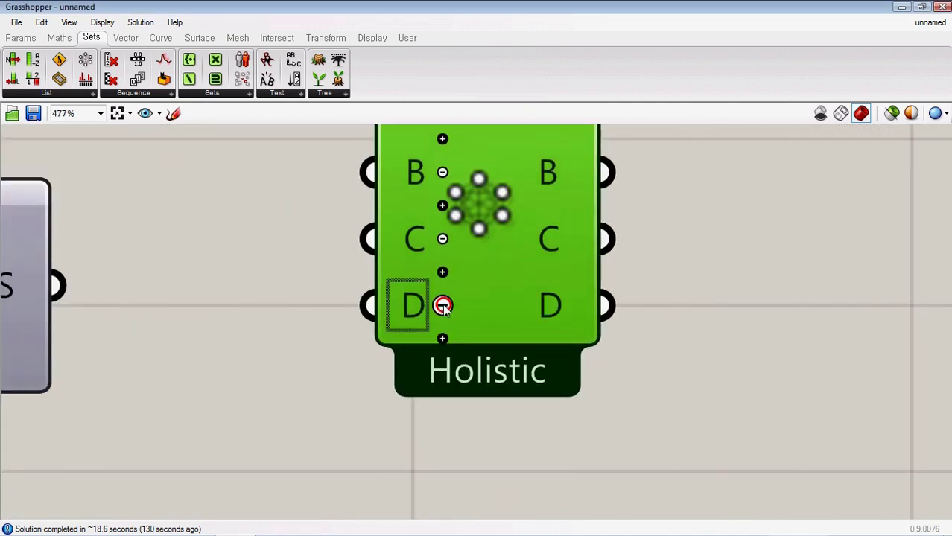
left_click(443, 339)
left_click(443, 371)
left_click(443, 404)
scroll(336, 366, "down", 6)
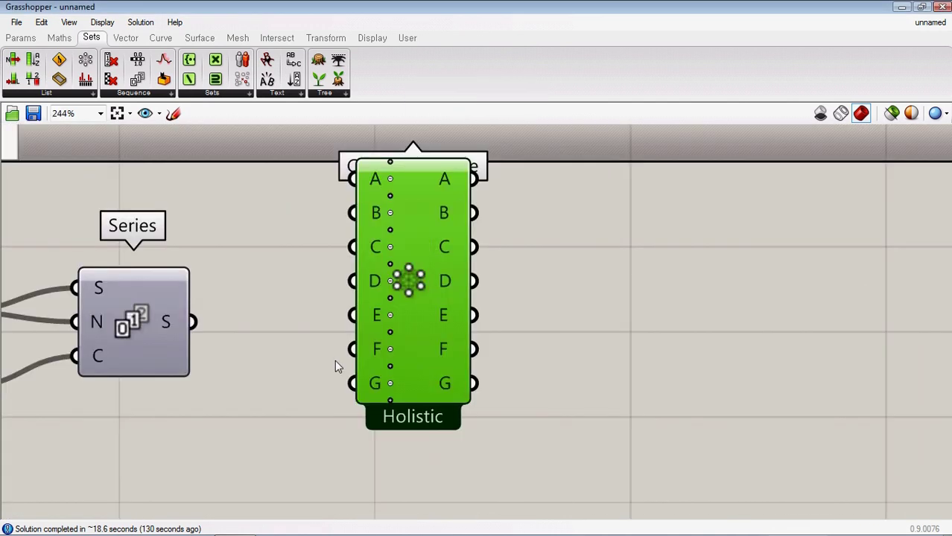
Set Cross Reference to Lower Triangle (strict) and connect the upper Series output to all seven of its inputs.
left_click(159, 113)
left_click(158, 151)
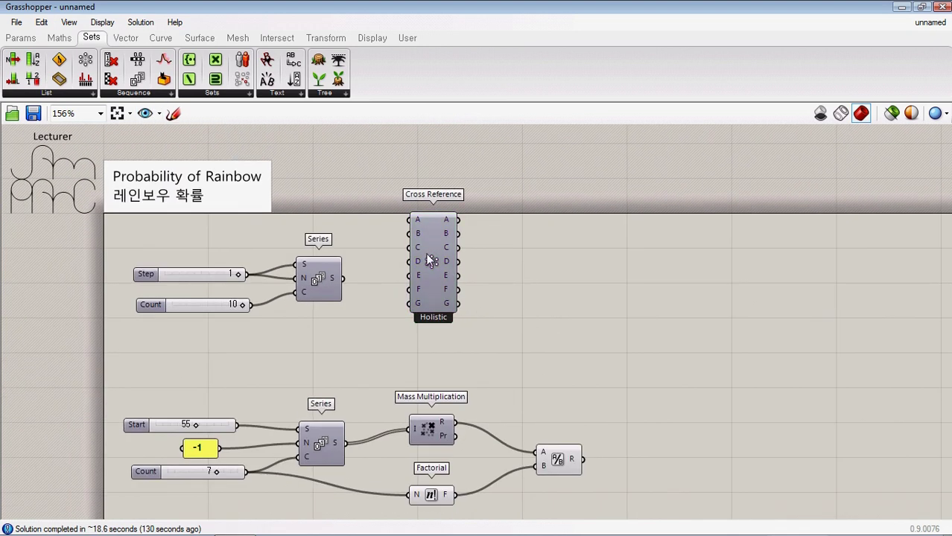
right_click(431, 257)
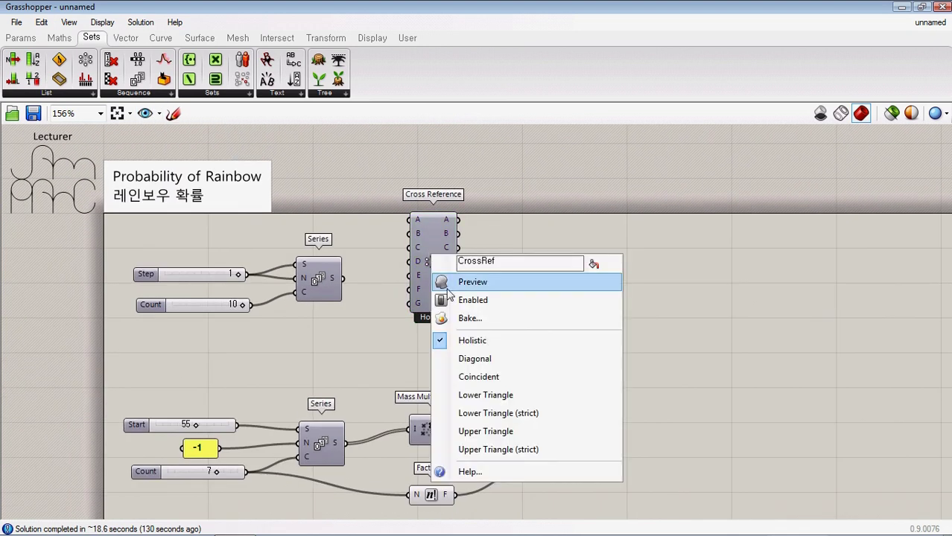
left_click(498, 413)
left_click_drag(440, 291, 436, 314)
mouse_move(345, 278)
left_mouse_down()
mouse_move(408, 244)
mouse_move(344, 280)
mouse_move(410, 272)
mouse_move(343, 280)
mouse_move(409, 299)
mouse_move(344, 280)
mouse_move(412, 330)
left_mouse_up()
Graft all seven outputs, A to G, of the Cross Reference component.
right_click(452, 242)
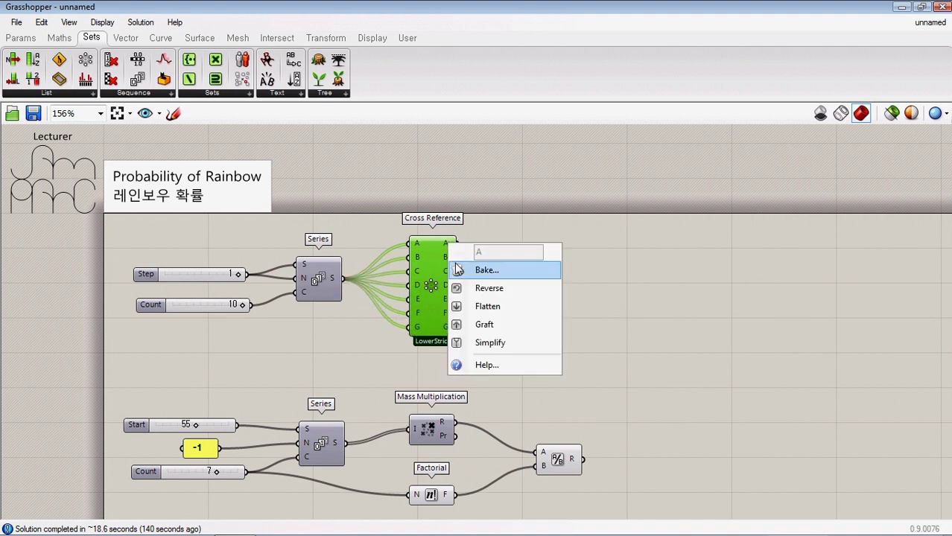
left_click(482, 322)
right_click(448, 259)
left_click(482, 340)
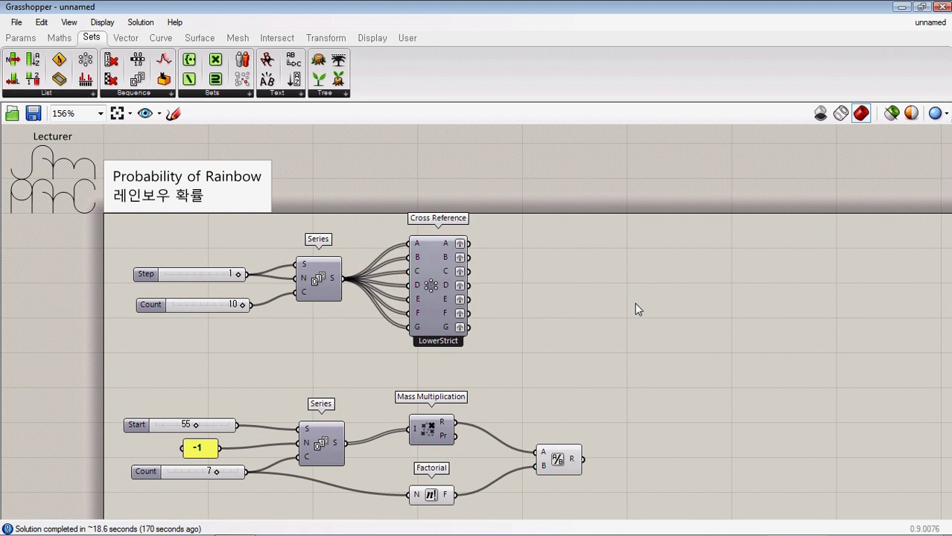
Add a Merge component beside Cross Reference and connect outputs A to G to its inputs D1 to D7.
double_click(602, 295)
type("merge")
key("Return")
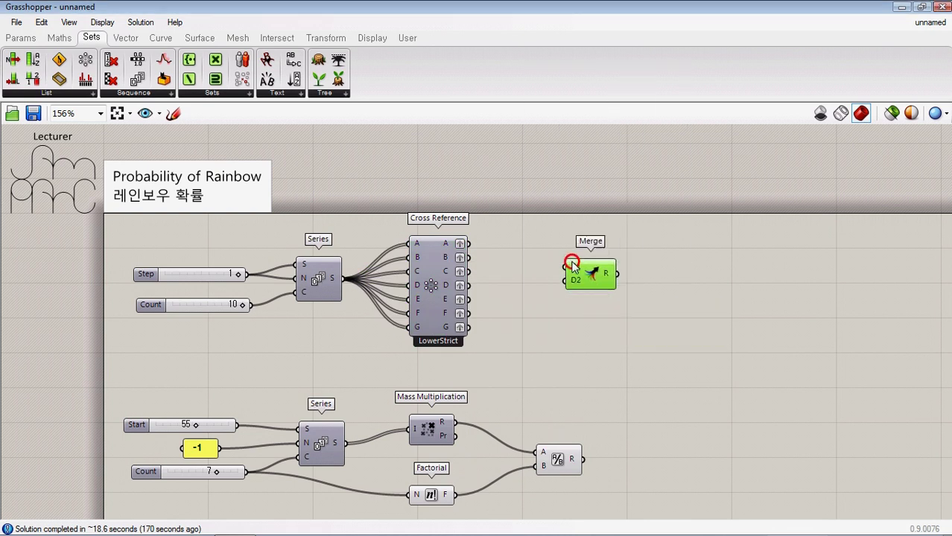
left_click_drag(571, 261, 532, 236)
left_click_drag(527, 244, 469, 244)
left_click_drag(527, 258, 469, 258)
left_click_drag(469, 271, 526, 266)
left_click_drag(545, 265, 548, 296)
mouse_move(470, 285)
left_mouse_down()
mouse_move(528, 298)
mouse_move(468, 299)
left_mouse_up()
left_click_drag(532, 322, 468, 313)
left_click_drag(533, 330, 468, 327)
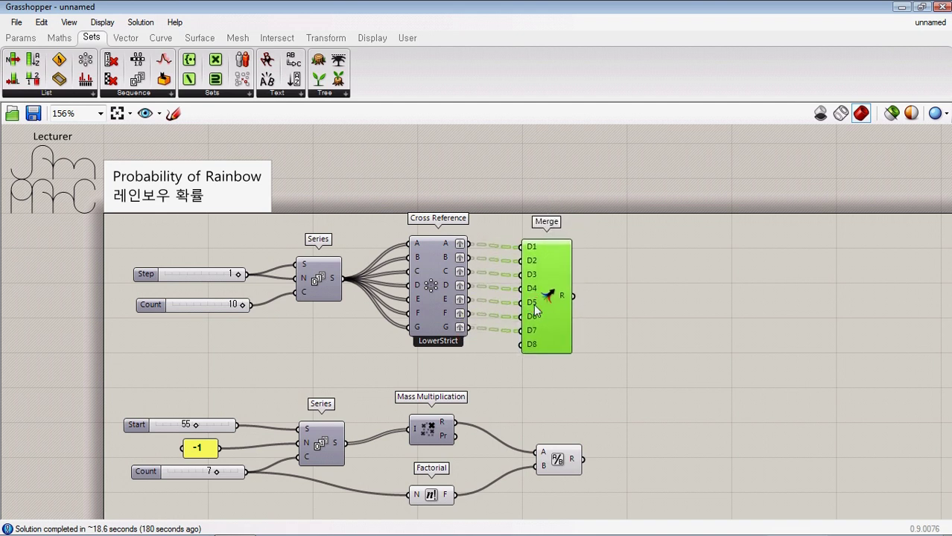
left_click_drag(564, 295, 556, 304)
Attach an enlarged Panel to the Merge output, examine its branches down to the last one, and delete the Panel.
double_click(624, 309)
type("panel")
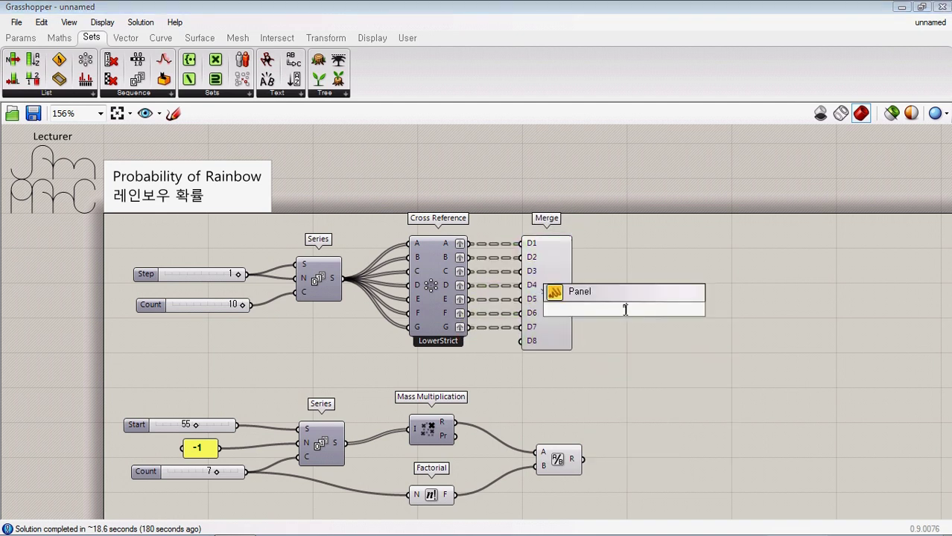
key("Return")
left_click_drag(628, 299, 627, 294)
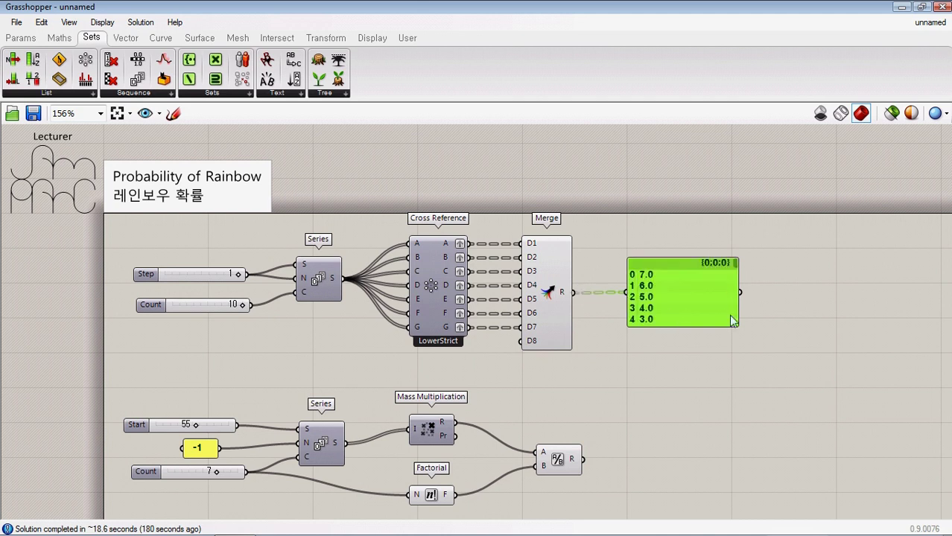
left_click(741, 334)
left_click_drag(810, 400, 839, 432)
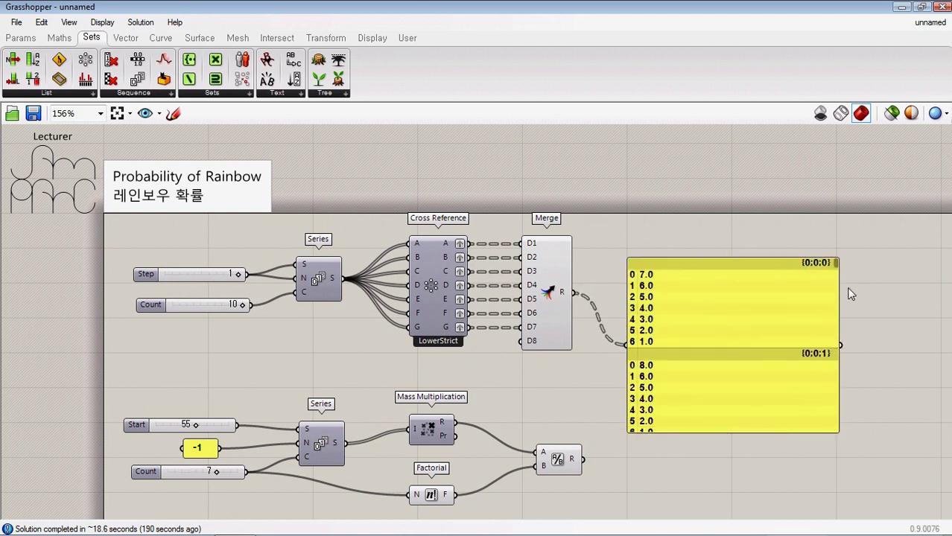
left_click_drag(836, 267, 826, 440)
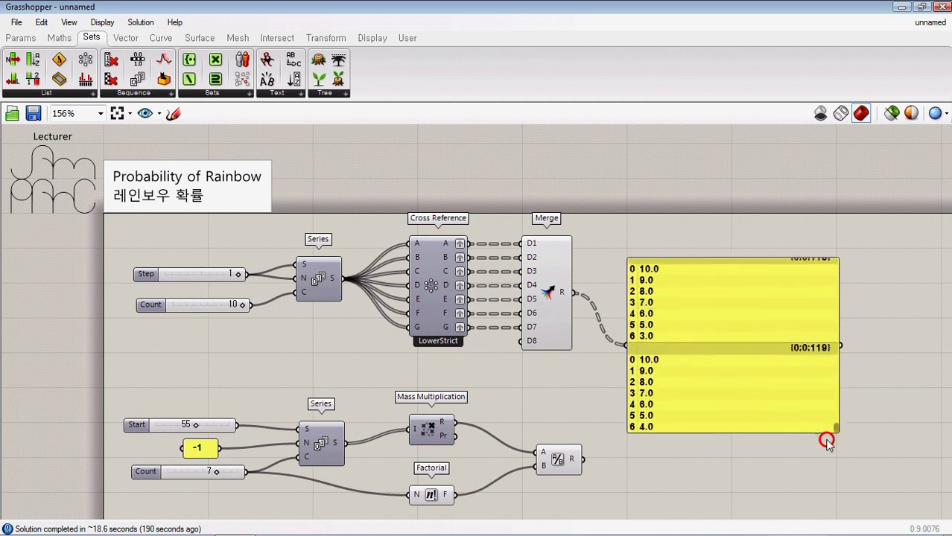
left_click_drag(770, 405, 774, 396)
key("Delete")
Add a Mass Multiplication component beside Merge and connect the Merge result to its input.
double_click(703, 320)
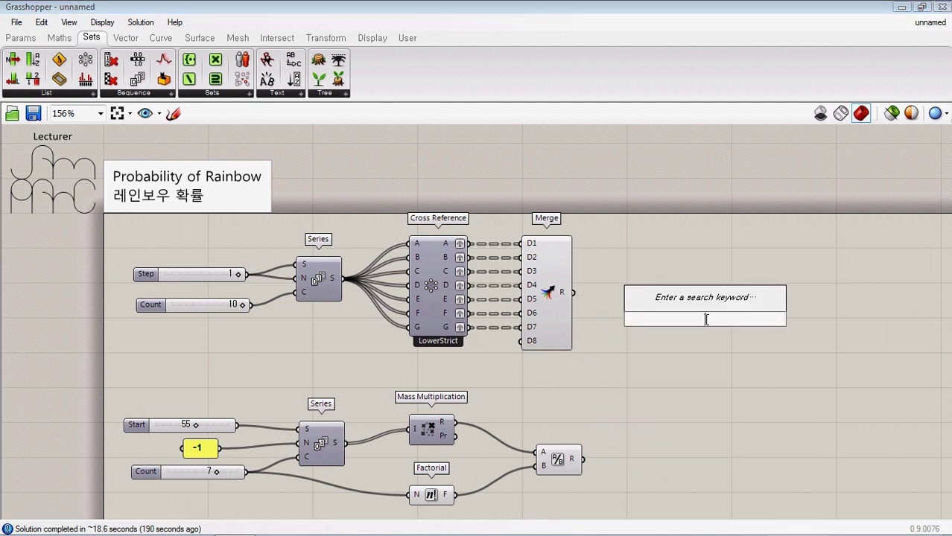
type("mas")
key("Up")
key("Return")
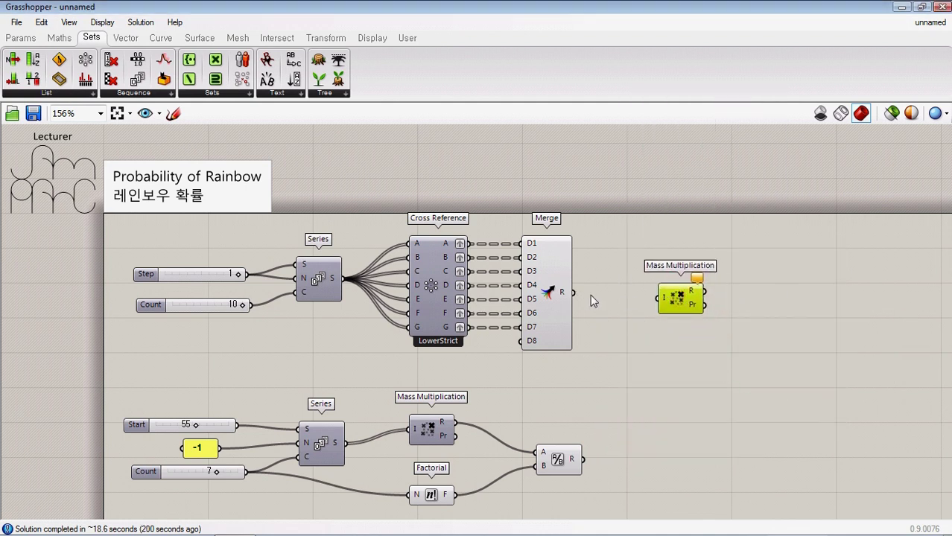
left_click_drag(573, 292, 653, 292)
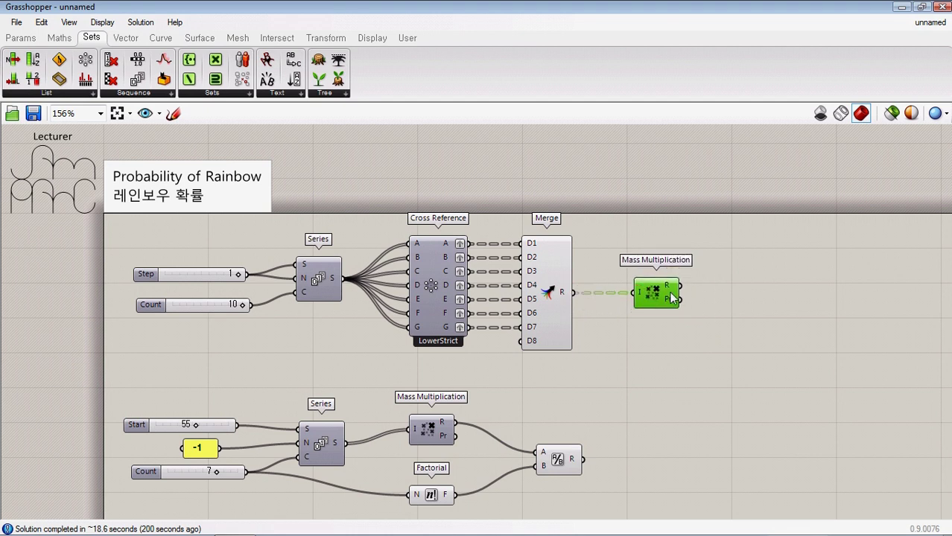
Add a Mass Addition component, flatten its input, and feed it the result of the upper Mass Multiplication.
mouse_move(676, 287)
double_click(703, 299)
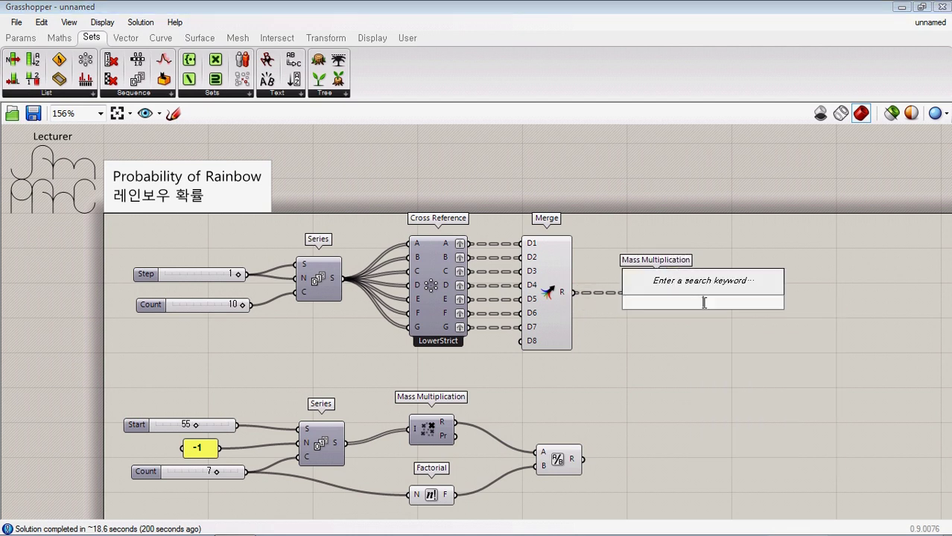
type("mass")
key("Return")
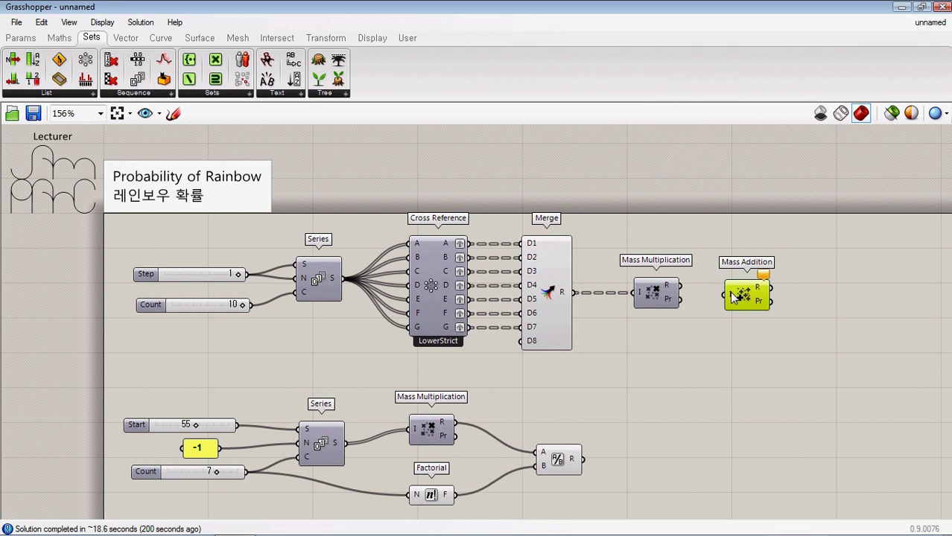
right_click(724, 295)
left_click(752, 350)
left_click_drag(679, 286, 720, 286)
mouse_move(752, 282)
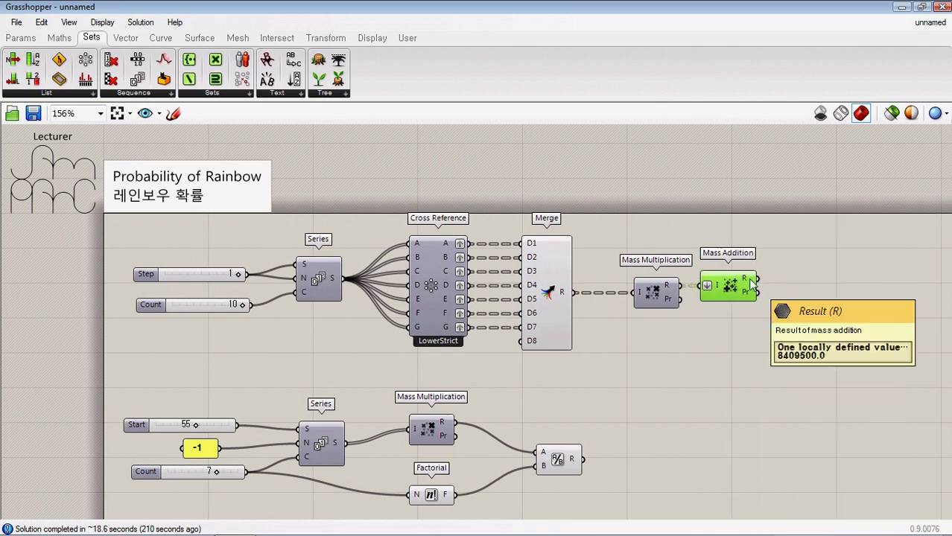
Add a Division component with the Mass Addition result as A and the lower Division result as B.
double_click(782, 357)
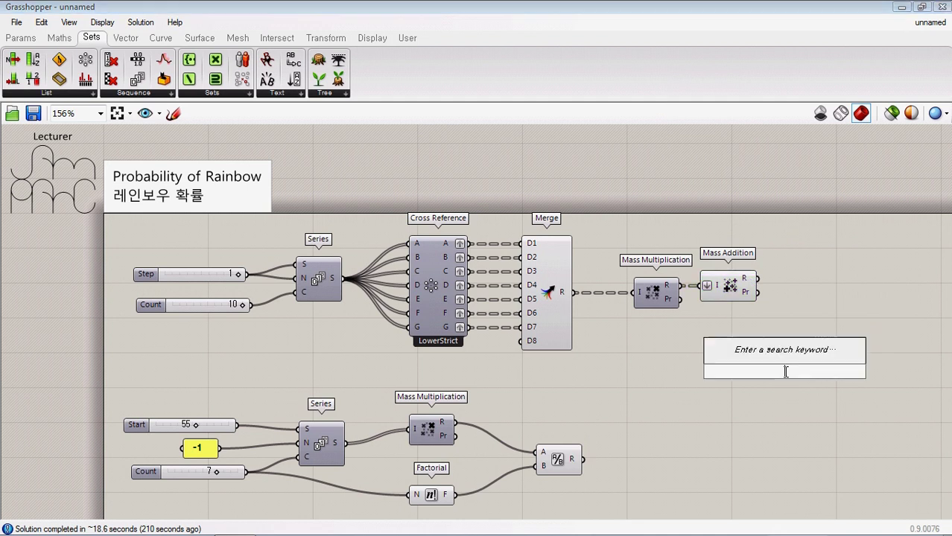
type("/")
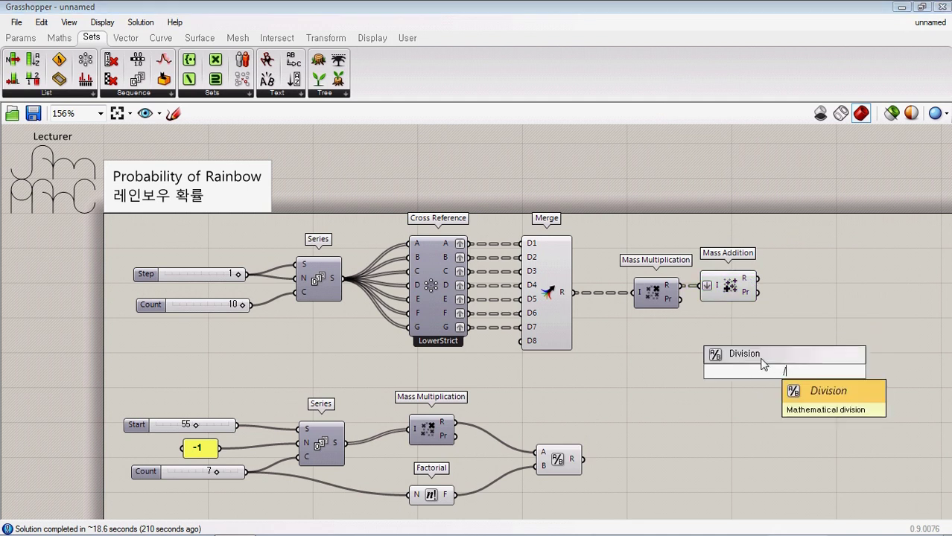
key("Return")
left_click_drag(757, 280, 583, 460)
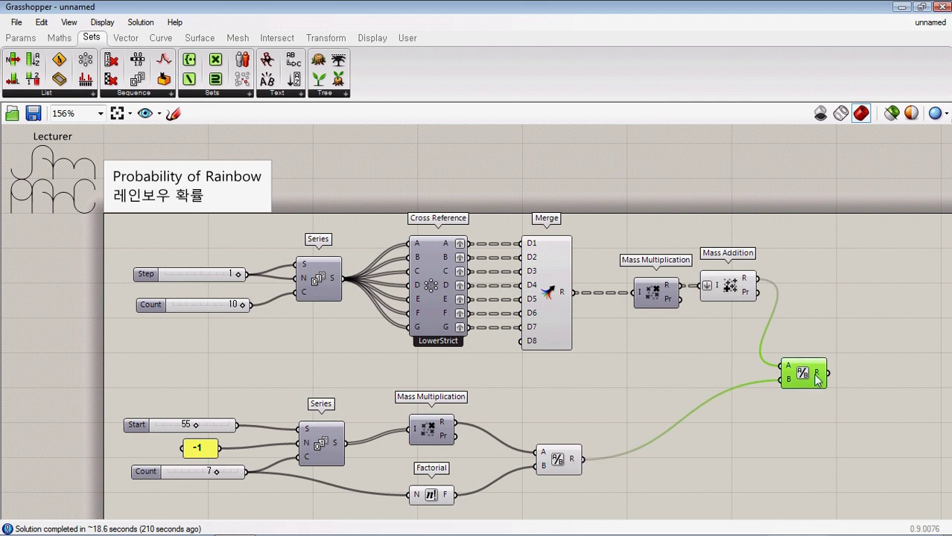
Add a Panel beside the new Division component and connect the division result to it.
double_click(829, 431)
type("Panel")
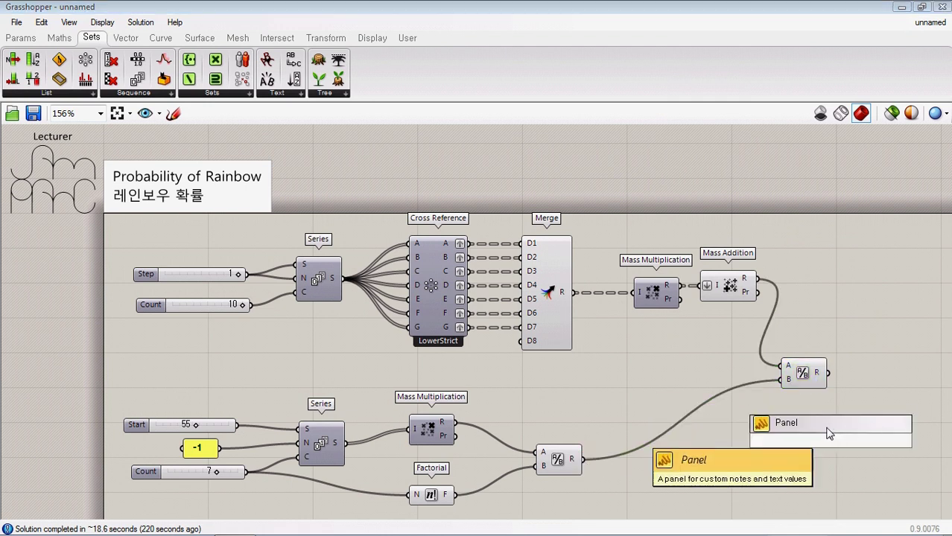
left_click(826, 428)
left_click_drag(829, 425, 891, 360)
left_click_drag(834, 371, 828, 372)
left_click_drag(803, 372, 798, 365)
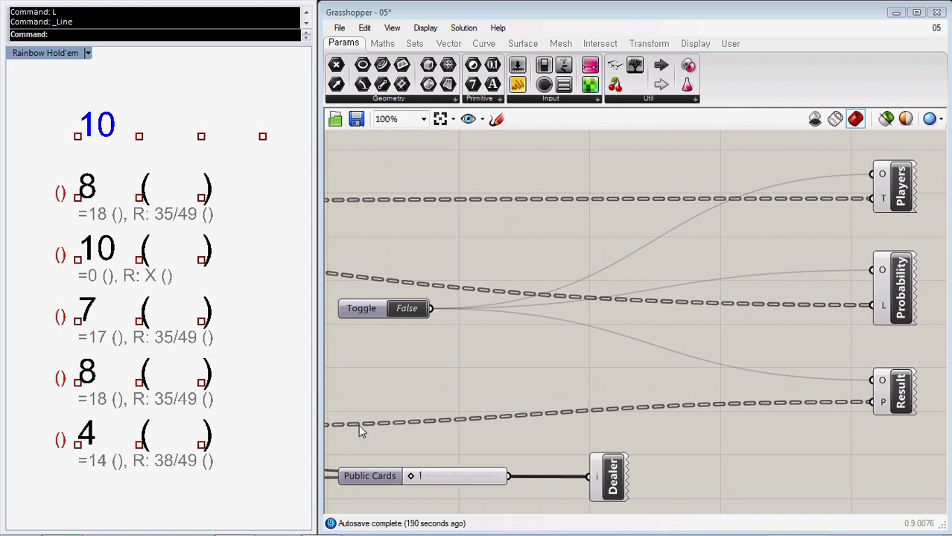
In the Rainbow Hold'em definition, set Public Cards to 2 and switch the toggle to True.
left_click_drag(410, 476, 440, 476)
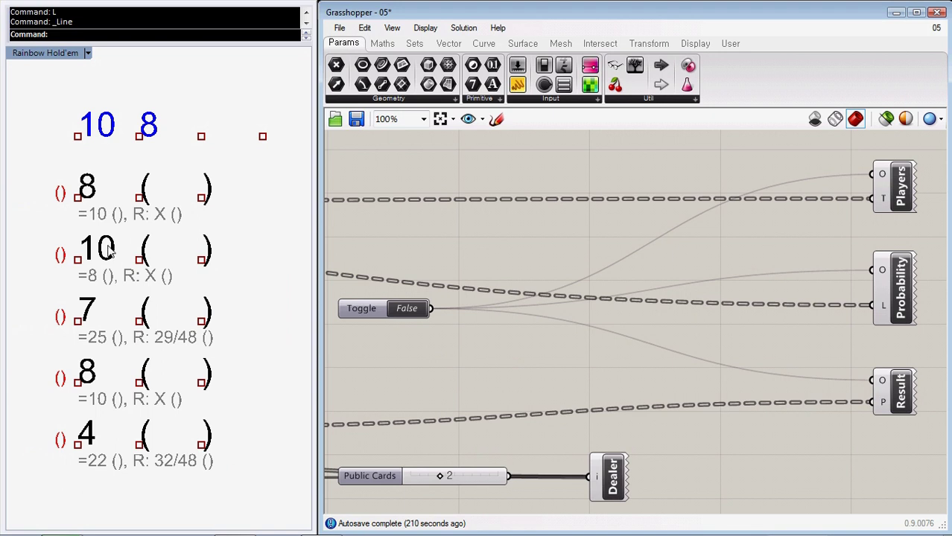
double_click(407, 308)
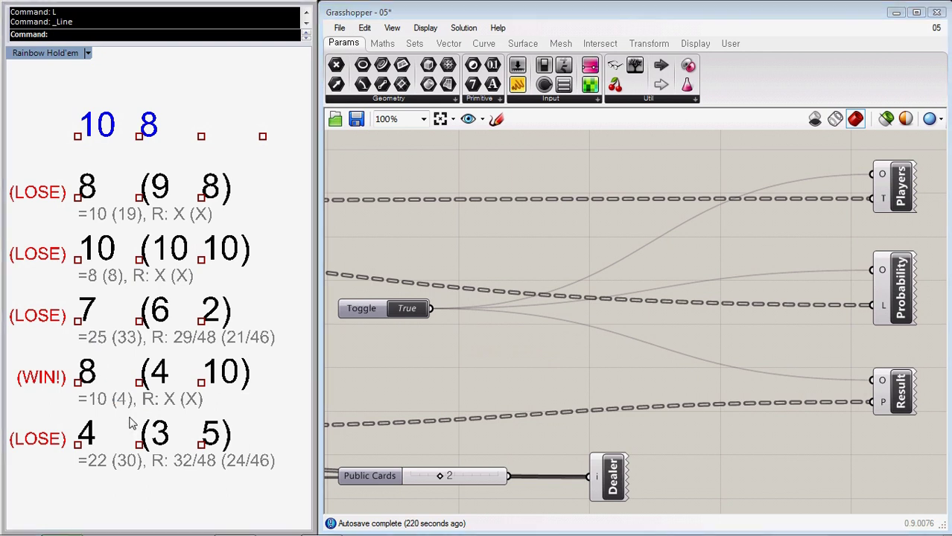
Draw lines crossing out the public 8 and 10 and the matching 8 and 10 in the fourth player's hand.
type("L")
key("Return")
left_click(157, 114)
left_click(139, 137)
key("Return")
left_click(97, 358)
left_click(78, 385)
key("Return")
left_click(127, 111)
left_click(98, 146)
key("Return")
left_click(239, 355)
left_click(211, 387)
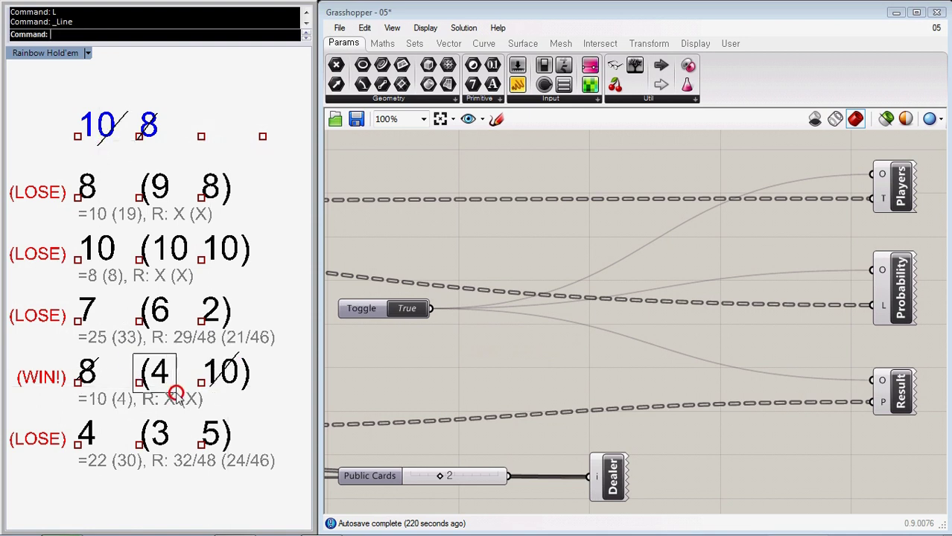
Undo the four lines that cross out the matching cards.
key("ctrl+z")
key("ctrl+z")
key("ctrl+z")
key("ctrl+z")
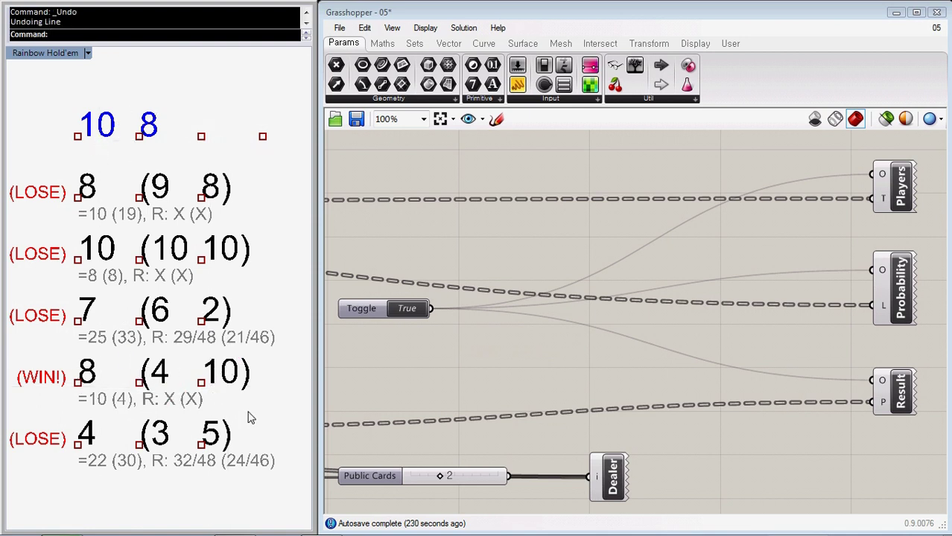
Switch the toggle to False, set Public Cards to 3, and switch the toggle back to True.
left_click(406, 308)
left_click_drag(439, 476, 463, 477)
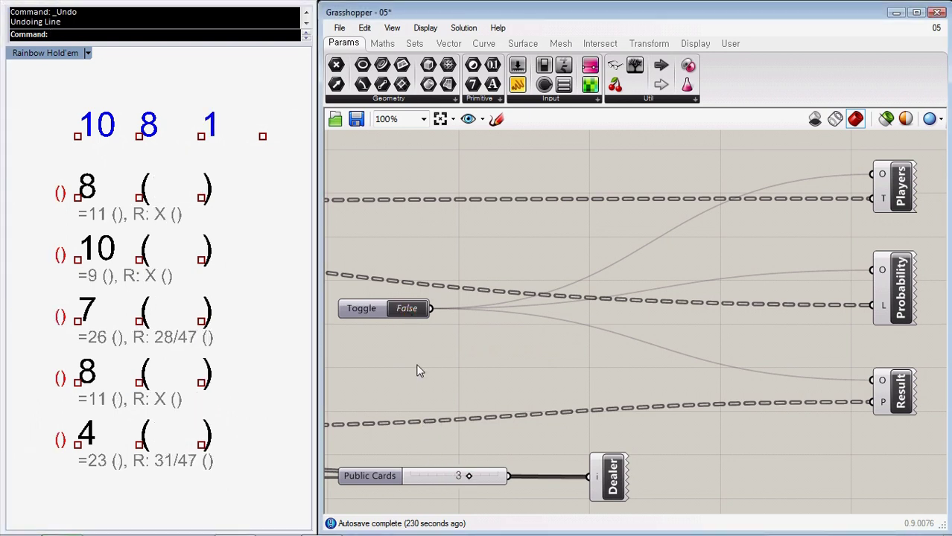
left_click(399, 312)
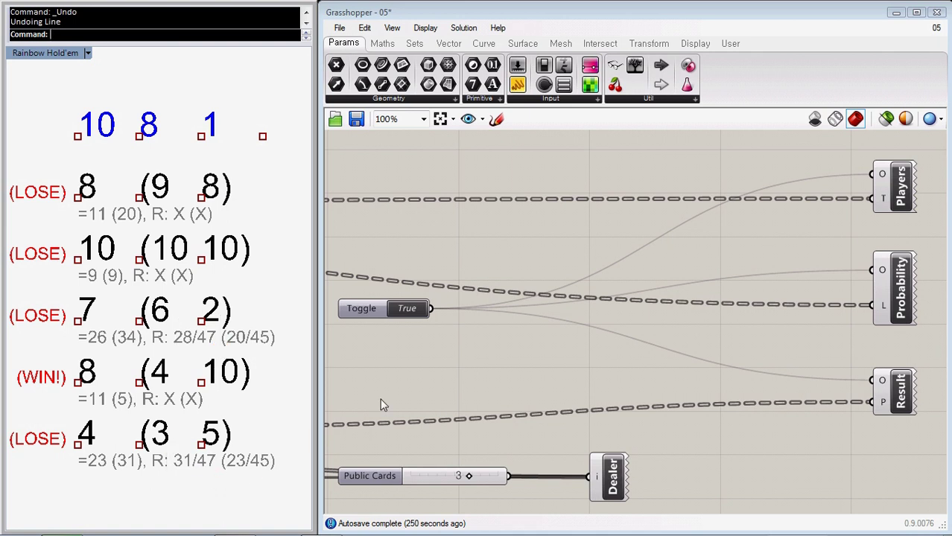
With the toggle at False set Public Cards to 4, return it to True, and box the third and fifth players' hands.
left_click(470, 476)
left_click_drag(469, 476, 503, 476)
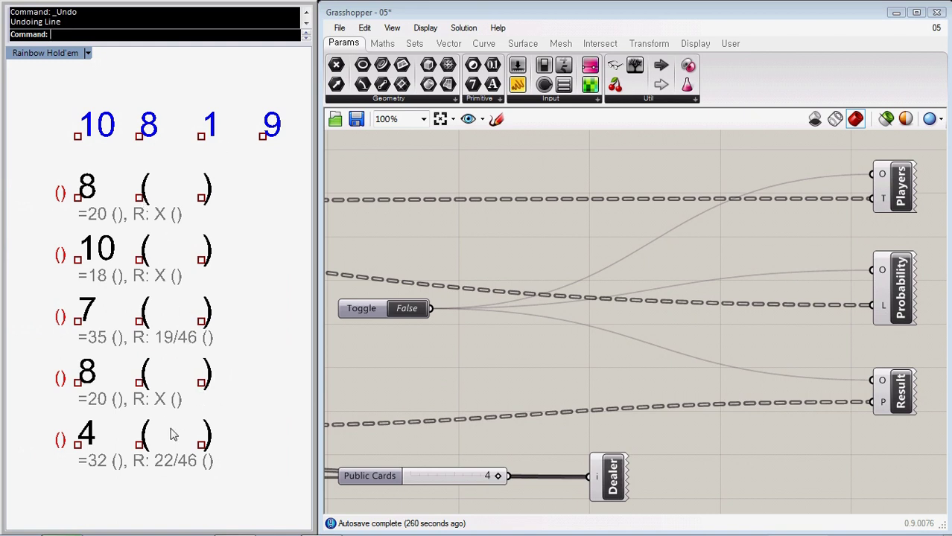
double_click(411, 310)
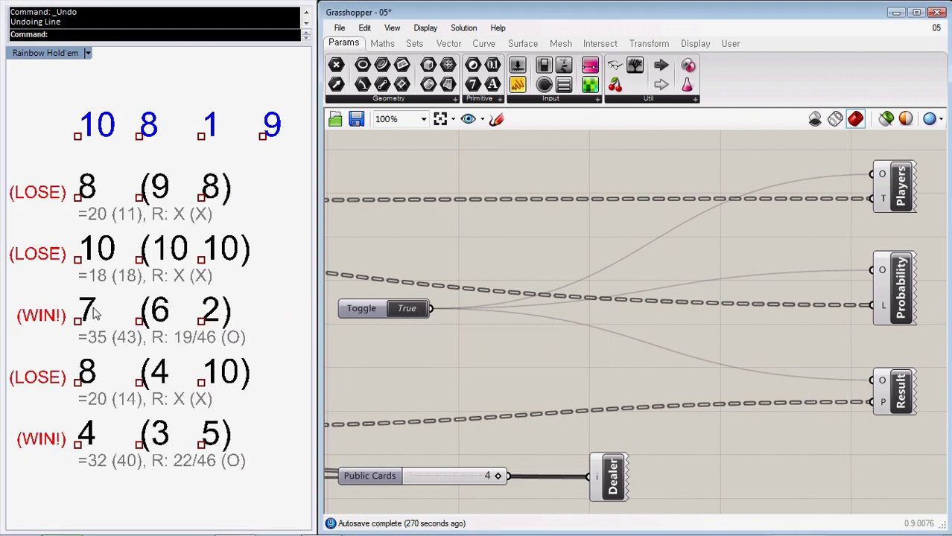
left_click_drag(11, 291, 258, 367)
left_click_drag(19, 408, 256, 488)
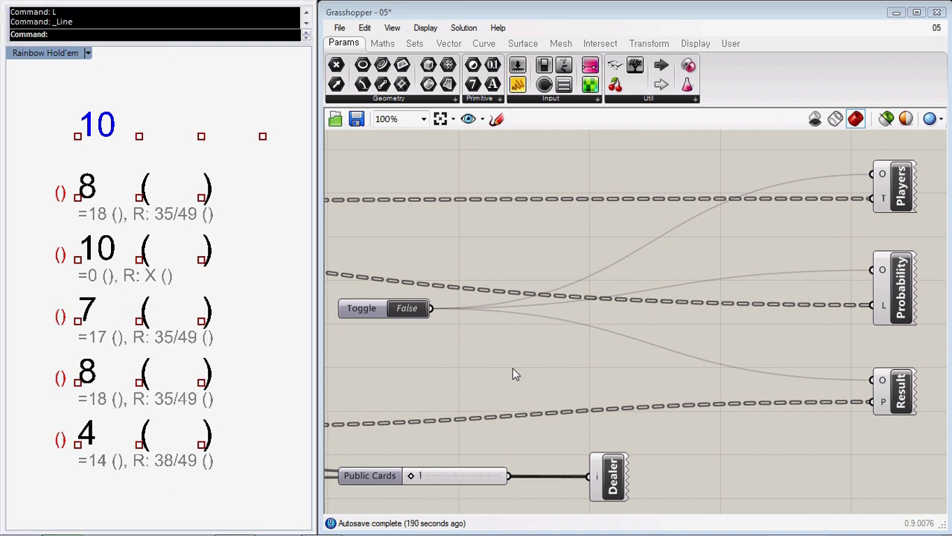
Deal further public cards again and box the third and fifth players' hands for comparison.
left_click_drag(410, 476, 439, 476)
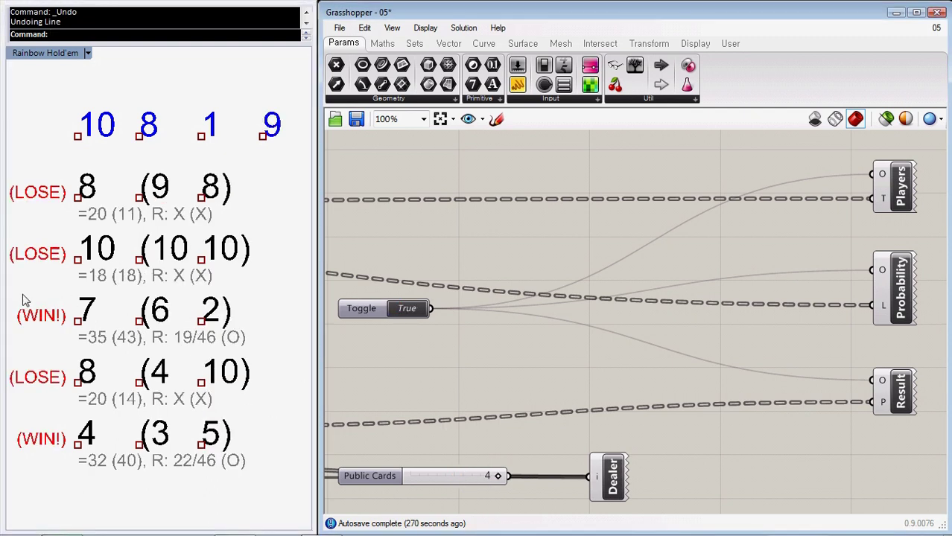
left_click_drag(8, 290, 257, 365)
left_click_drag(19, 406, 263, 493)
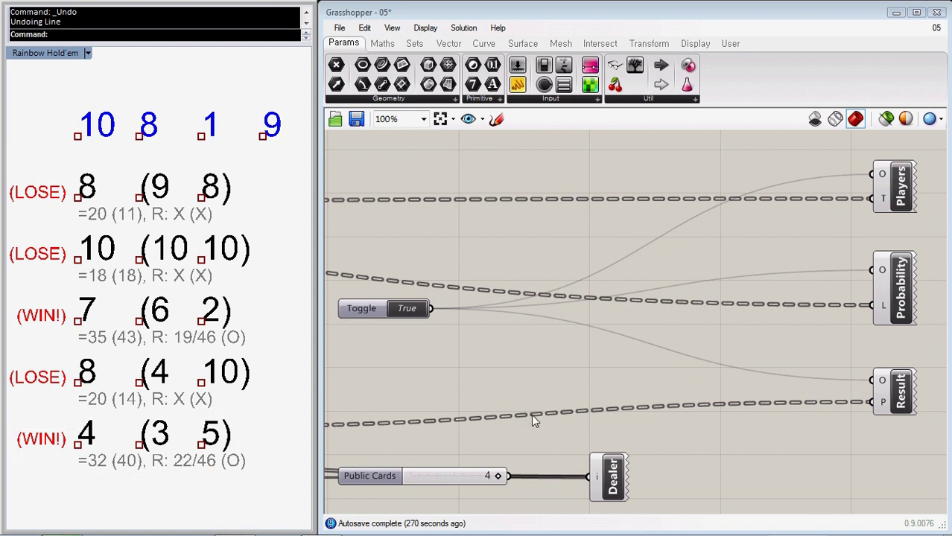